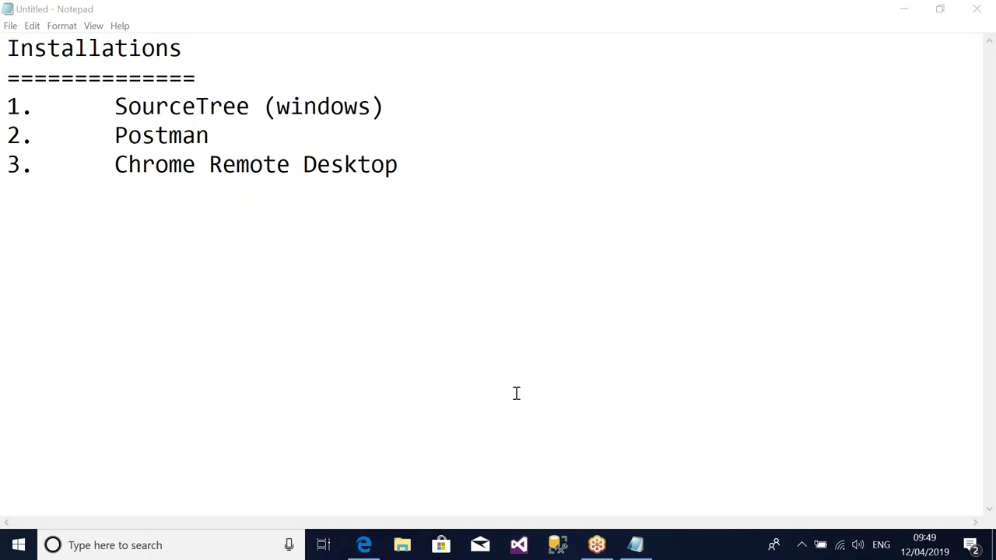
- Google 'sourcetree download', open sourcetreeapp.com and start the Windows download
{"action": "left_click", "coordinate": [374, 552]}
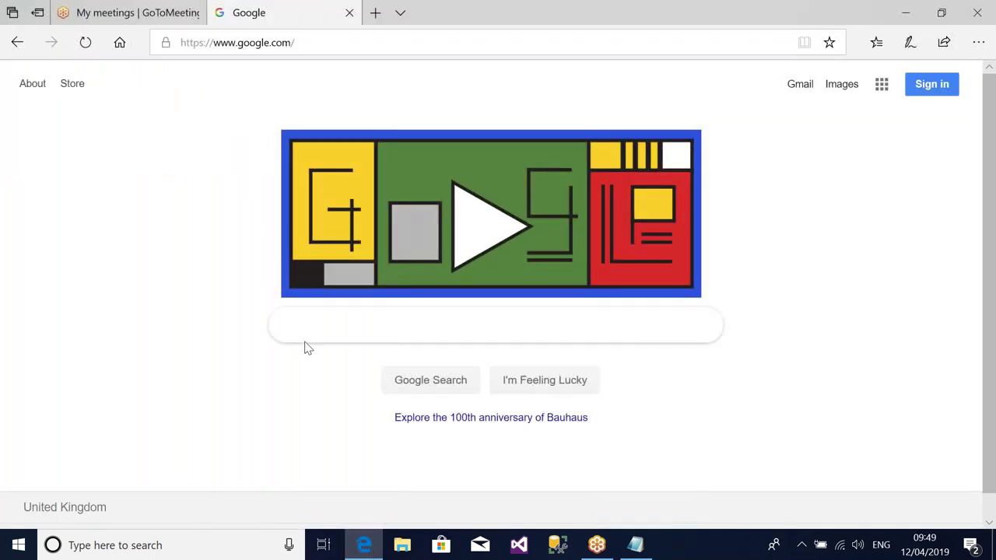
{"action": "type", "text": "source"}
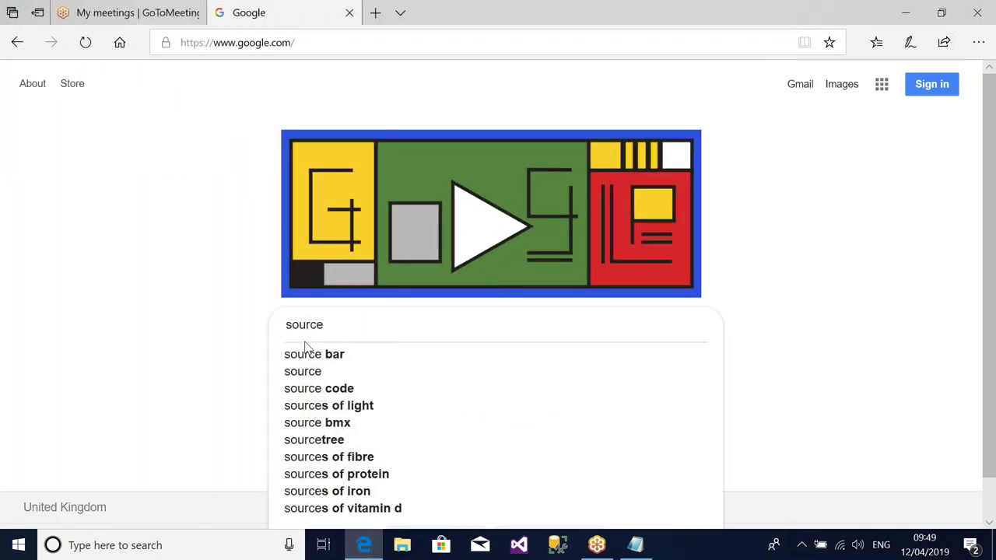
{"action": "type", "text": "tree"}
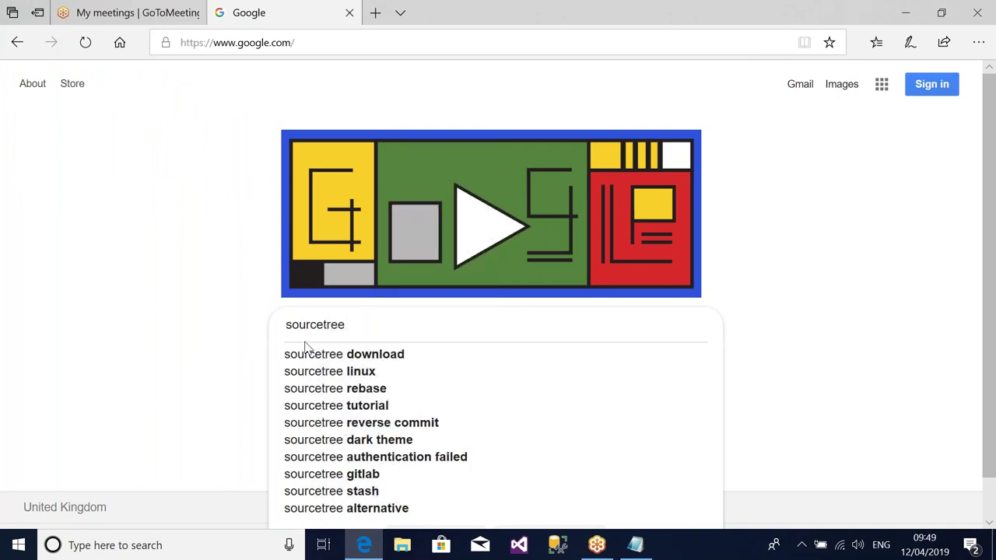
{"action": "key", "text": "Down"}
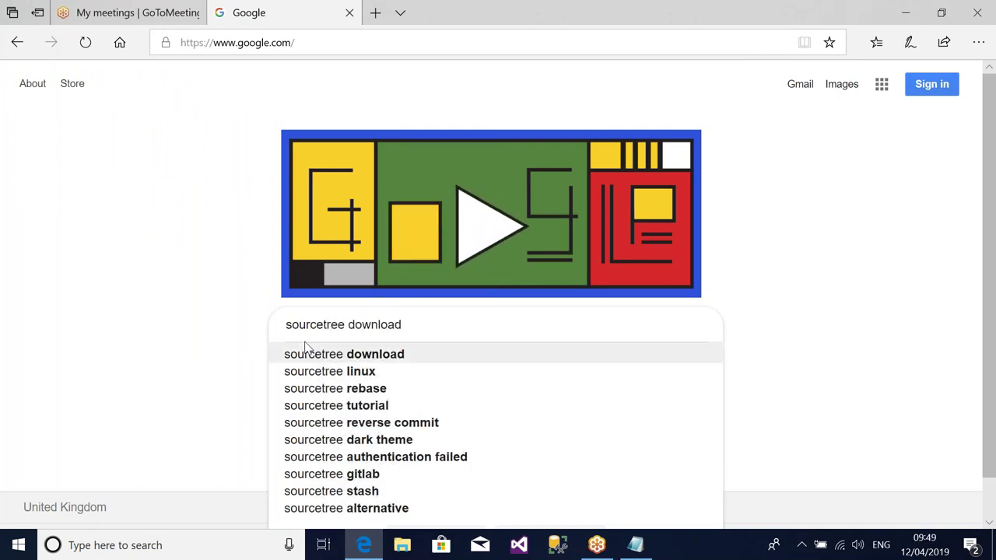
{"action": "key", "text": "Return"}
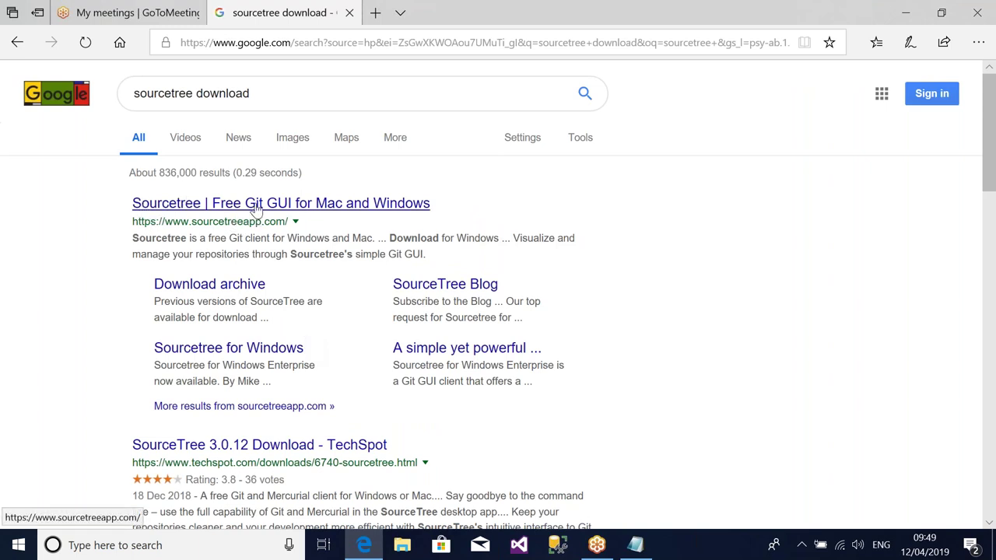
{"action": "left_click", "coordinate": [310, 204]}
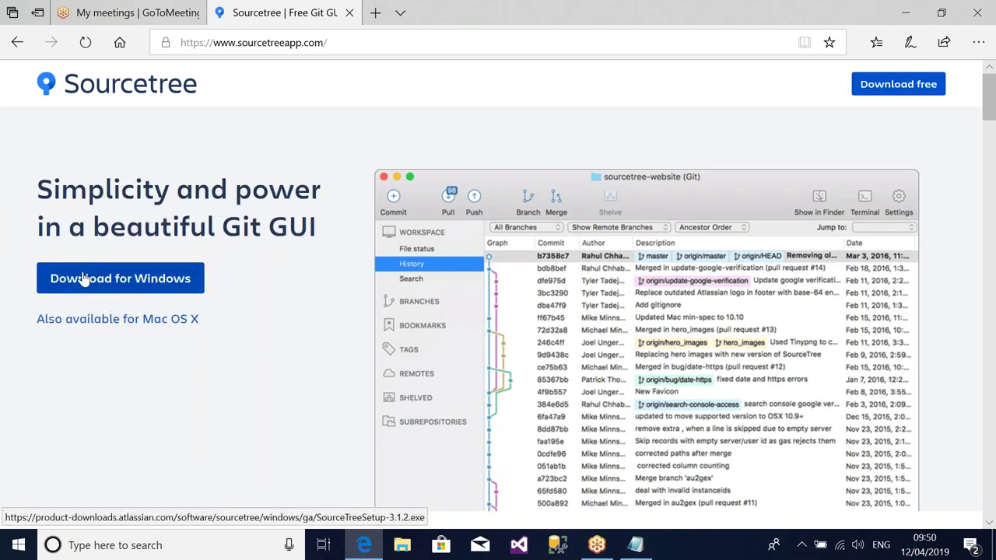
{"action": "left_click", "coordinate": [129, 285]}
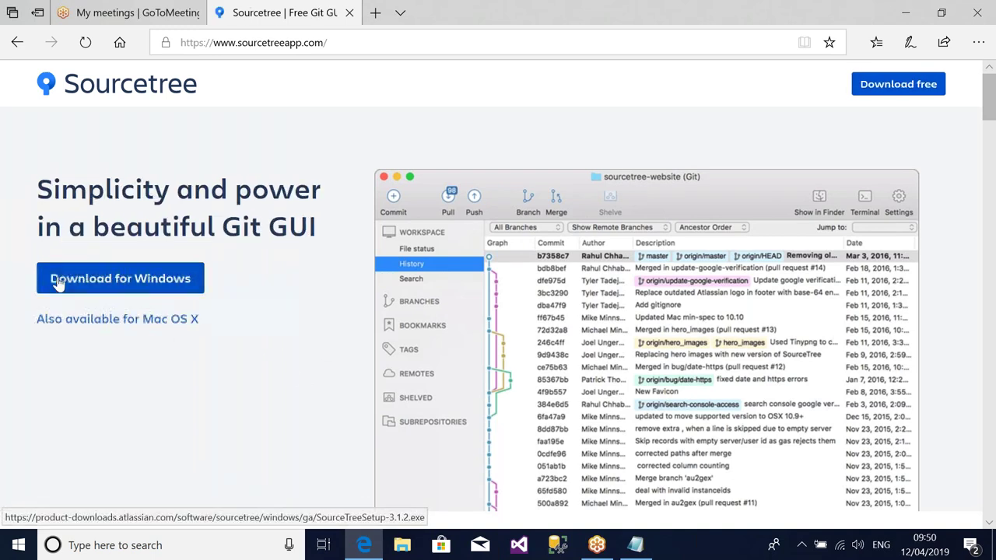
- Accept the Atlassian licence agreement, then download and run the Sourcetree Windows installer
{"action": "left_click", "coordinate": [158, 280]}
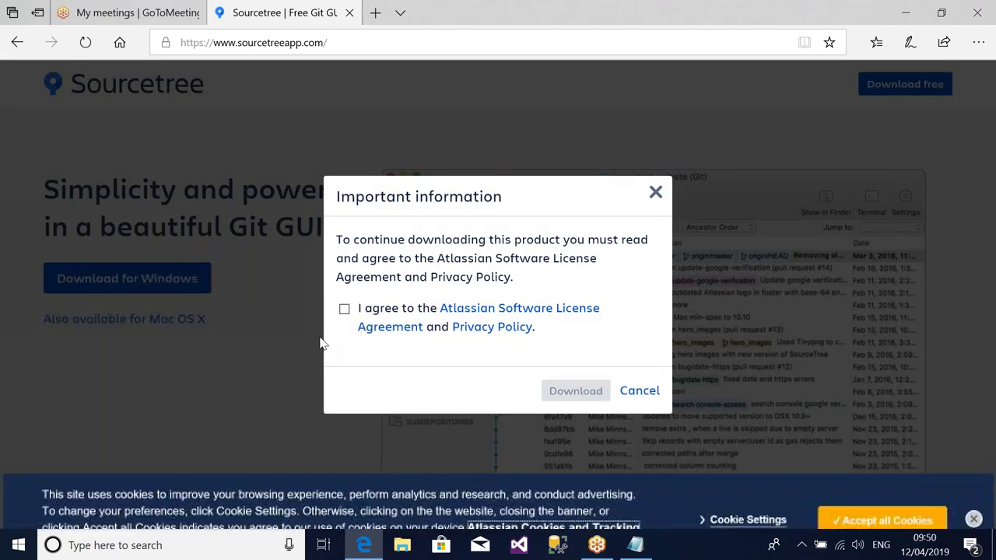
{"action": "left_click", "coordinate": [344, 309]}
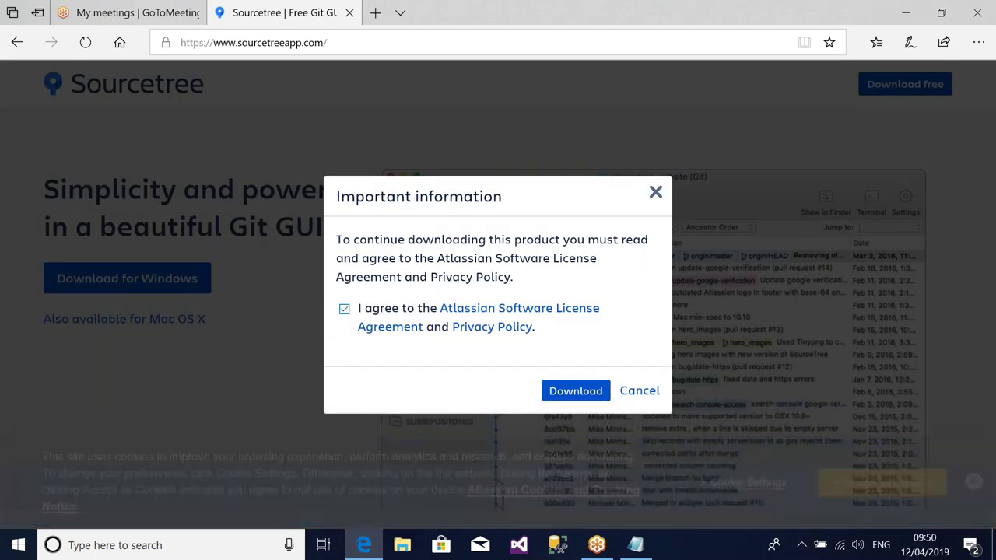
{"action": "left_click", "coordinate": [575, 391]}
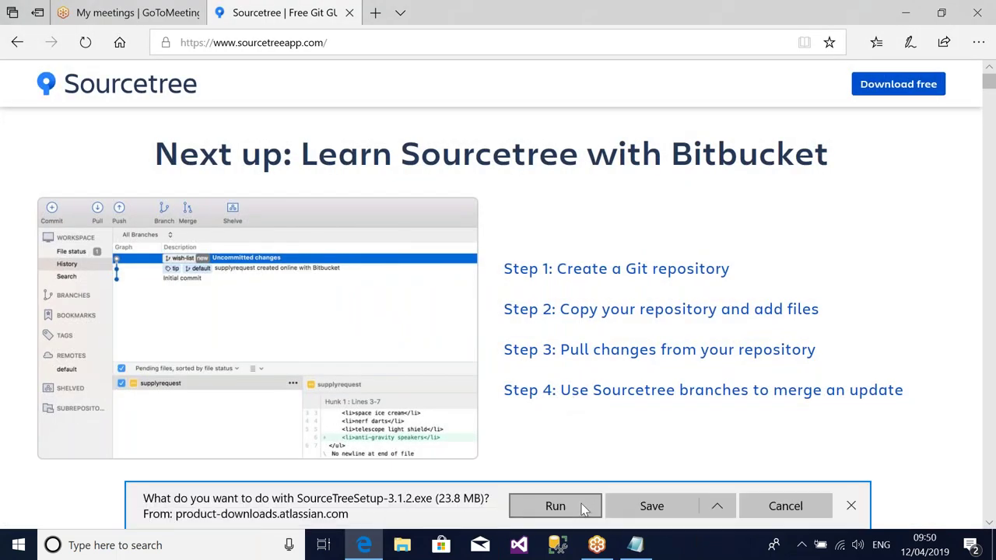
{"action": "left_click", "coordinate": [556, 507]}
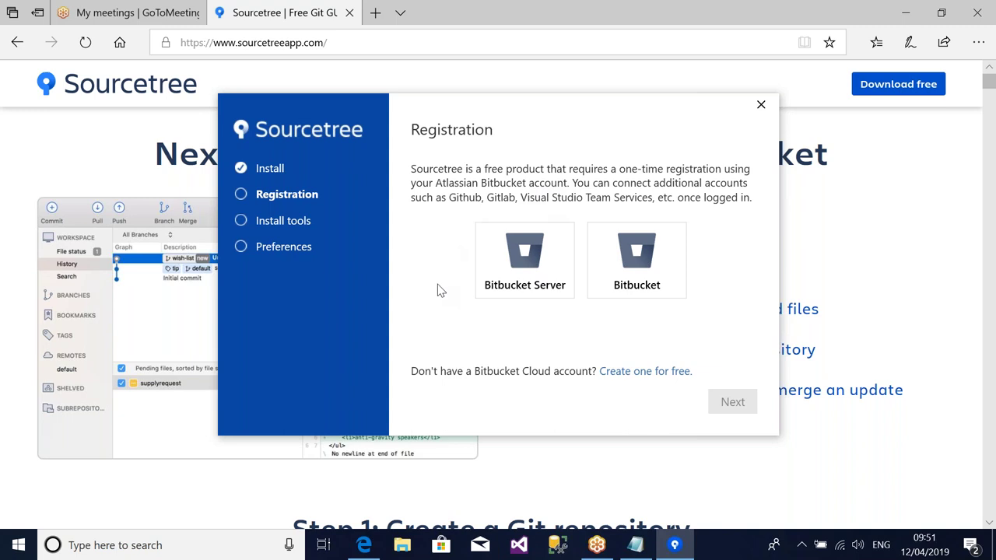
- Choose a Bitbucket account for Sourcetree registration and return to the Atlassian login page
{"action": "left_click", "coordinate": [574, 285]}
{"action": "left_click", "coordinate": [619, 274]}
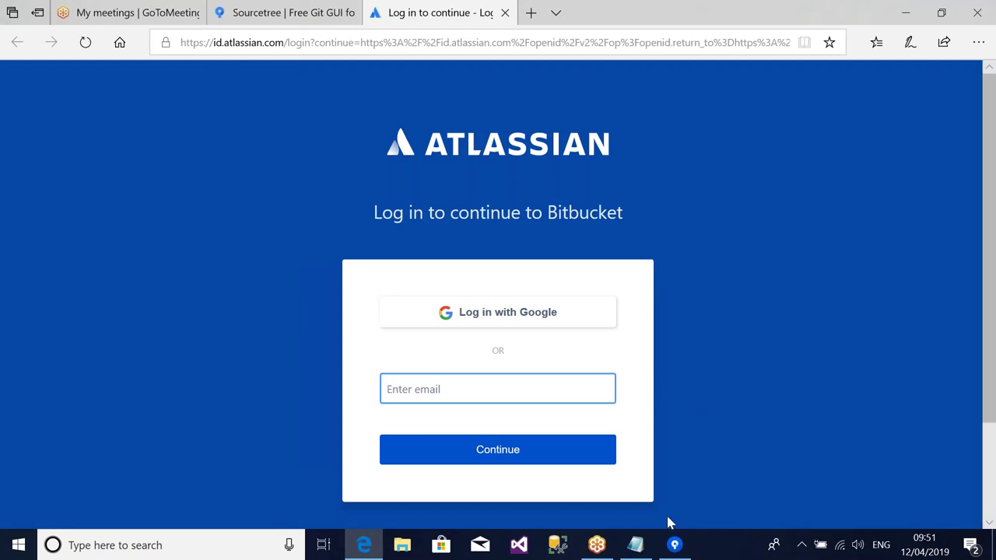
{"action": "left_click", "coordinate": [674, 546]}
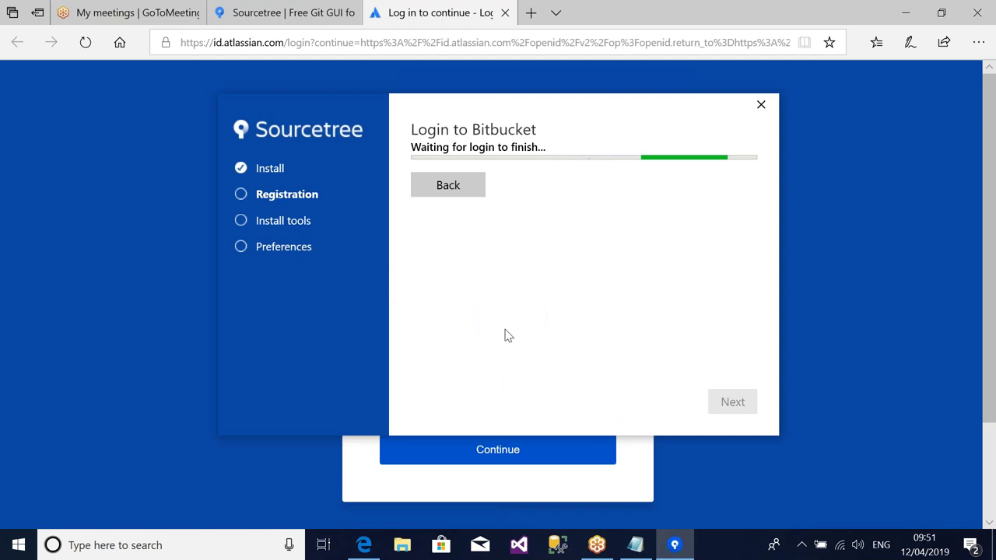
{"action": "left_click", "coordinate": [859, 274]}
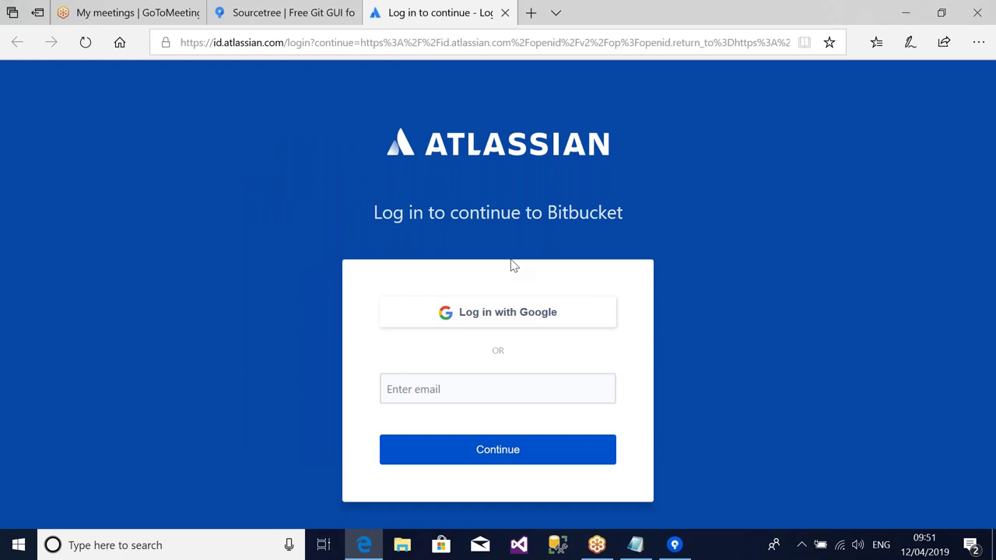
- Log in to Atlassian with Google, entering the Google account e-mail address
{"action": "left_click", "coordinate": [487, 323]}
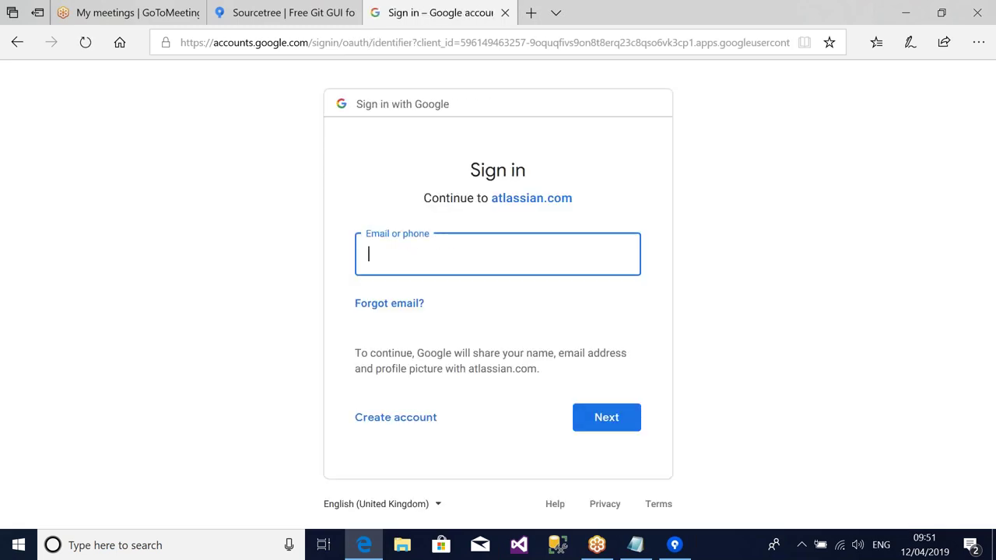
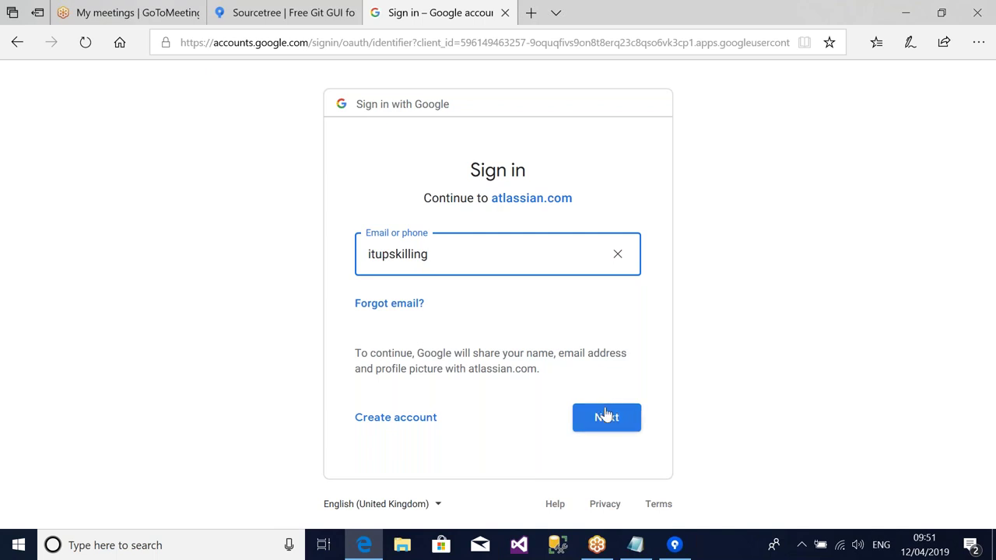
{"action": "left_click", "coordinate": [607, 417]}
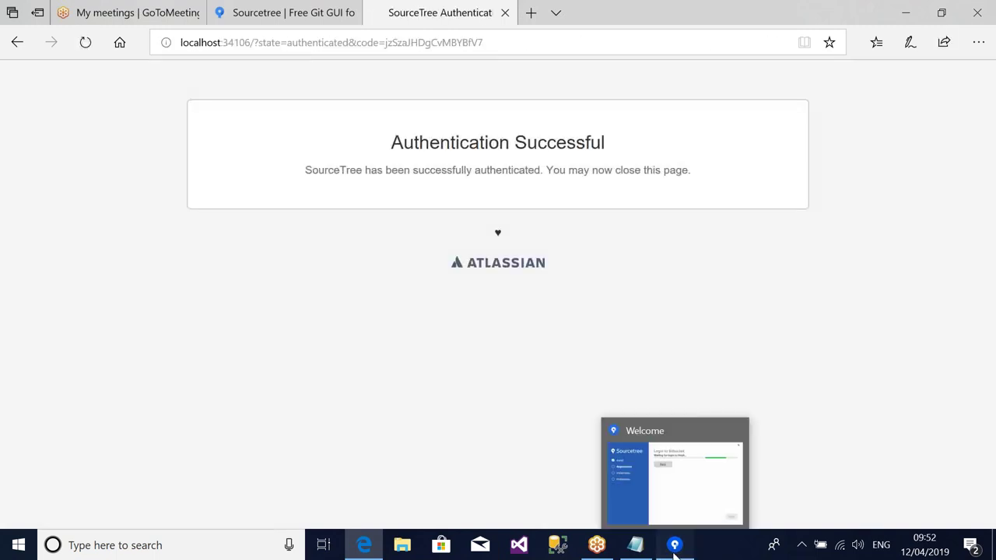
- Continue past Registration Complete and install the tools from Advanced Options with Mercurial ticked
{"action": "left_click", "coordinate": [674, 549]}
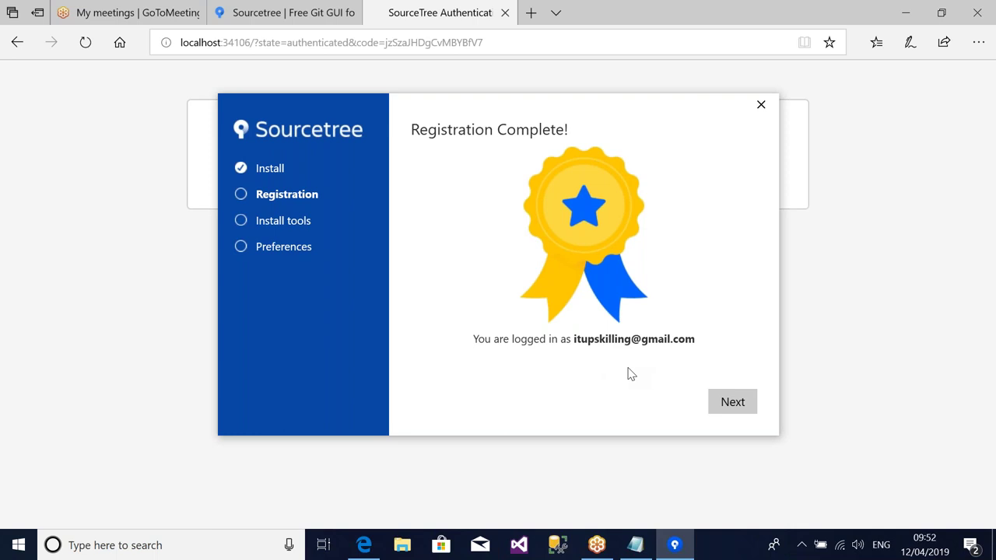
{"action": "left_click", "coordinate": [738, 408]}
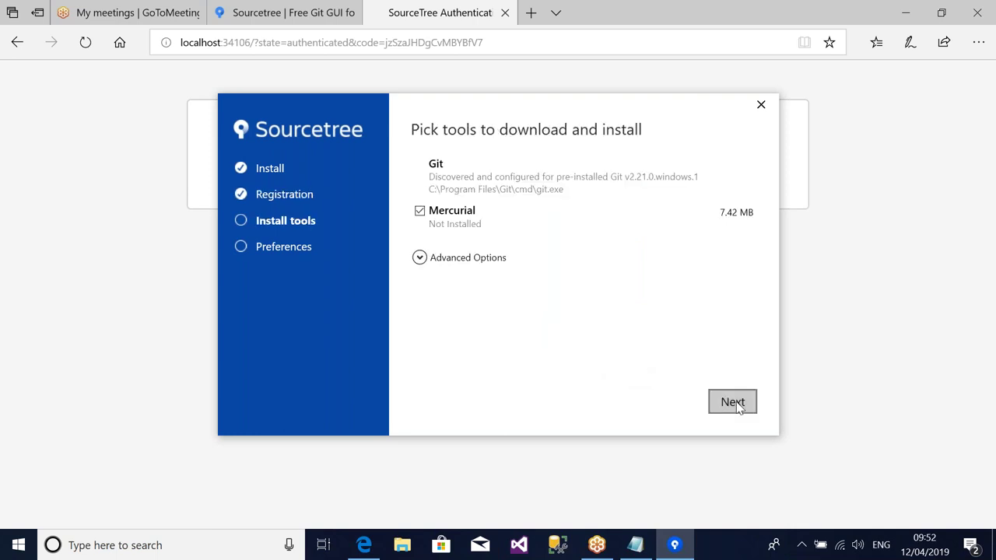
{"action": "left_click", "coordinate": [420, 258]}
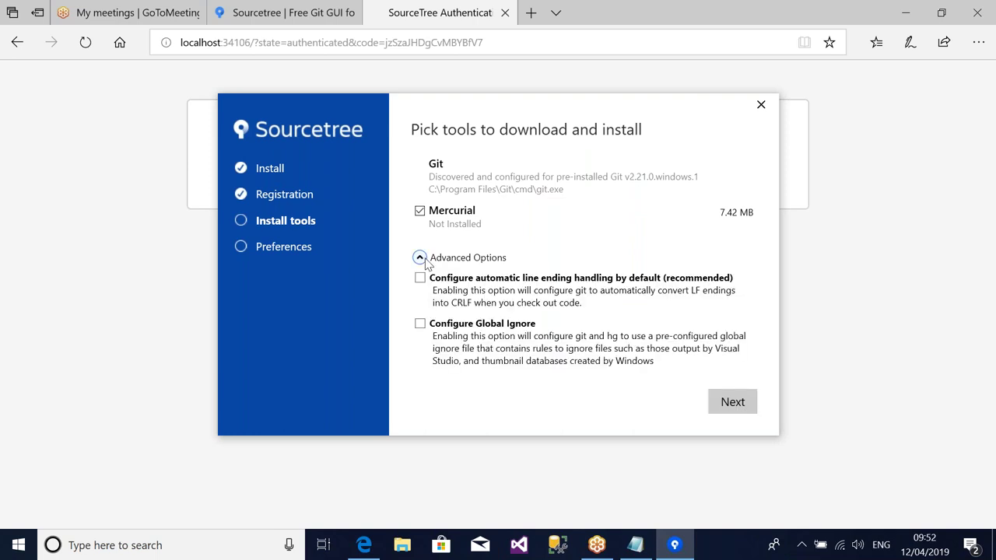
{"action": "left_click", "coordinate": [736, 403]}
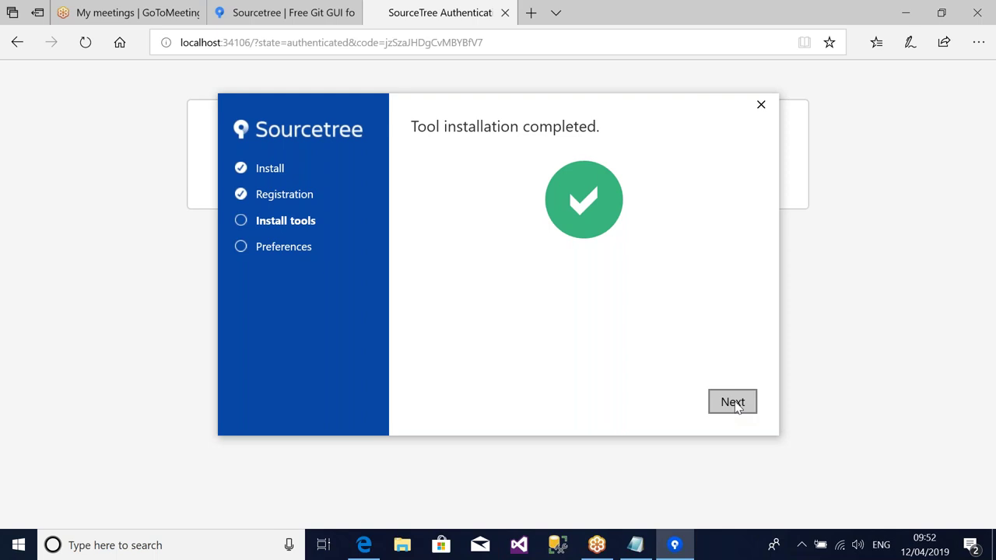
- Untick 'Help improve Sourcetree', finish setup, and decline loading an SSH key
{"action": "left_click", "coordinate": [732, 402]}
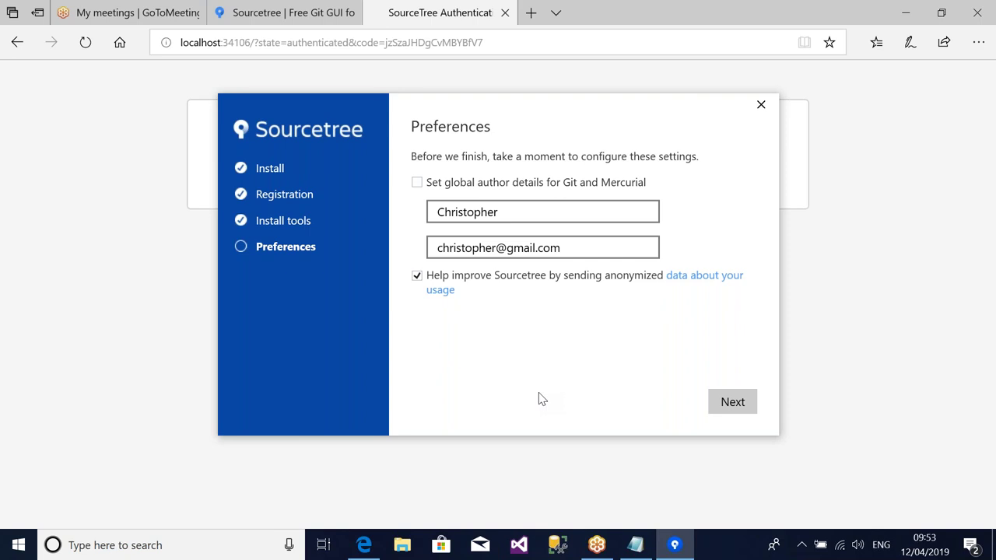
{"action": "left_click", "coordinate": [417, 275]}
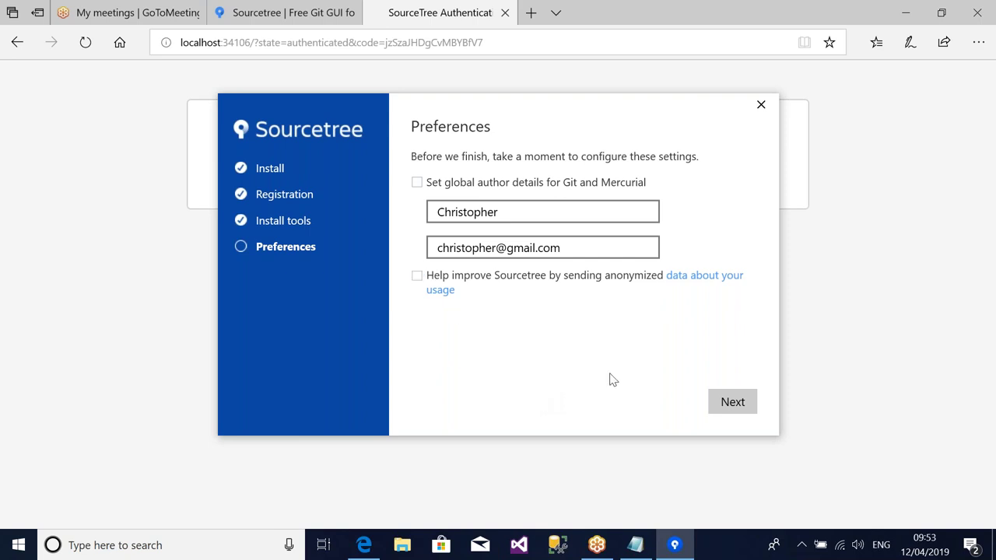
{"action": "left_click", "coordinate": [738, 414]}
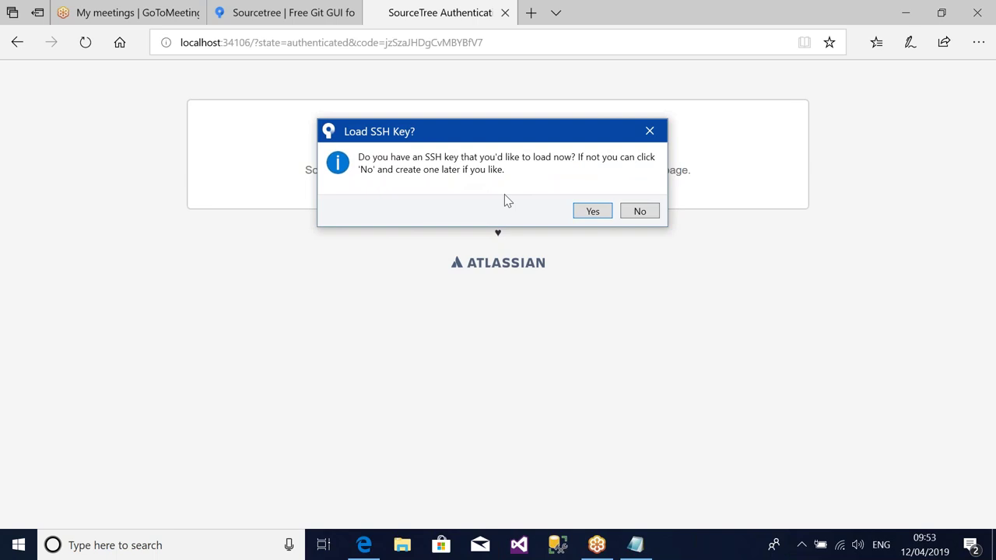
{"action": "left_click", "coordinate": [640, 212]}
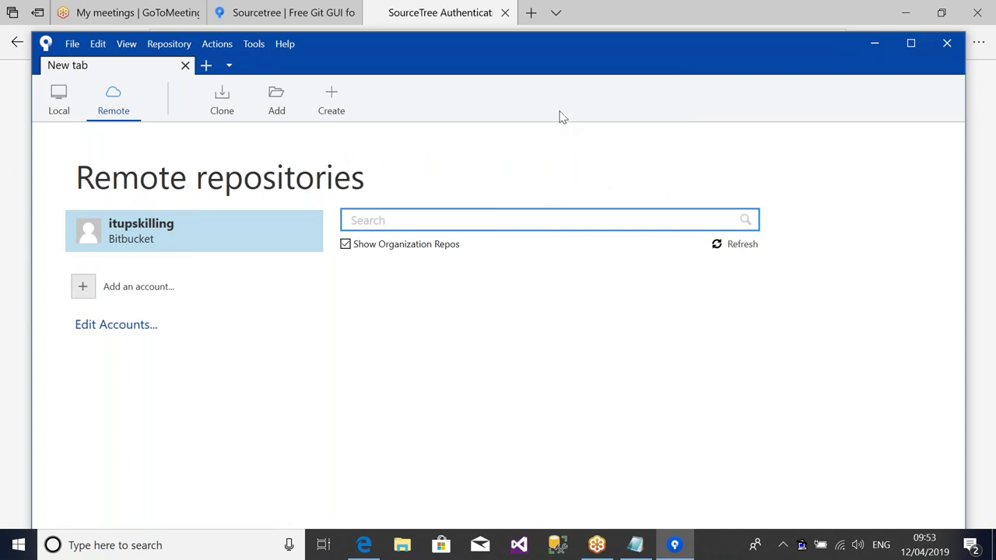
- Maximize Sourcetree and select the connected Bitbucket account under Remote repositories
{"action": "left_click_drag", "start_coordinate": [468, 57], "coordinate": [403, 63]}
{"action": "left_click", "coordinate": [845, 49]}
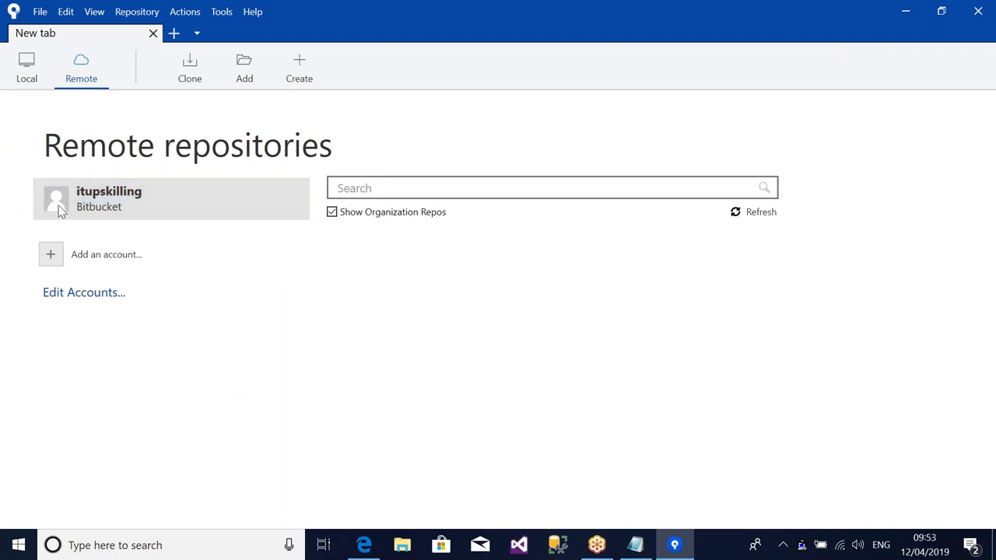
{"action": "left_click", "coordinate": [117, 198]}
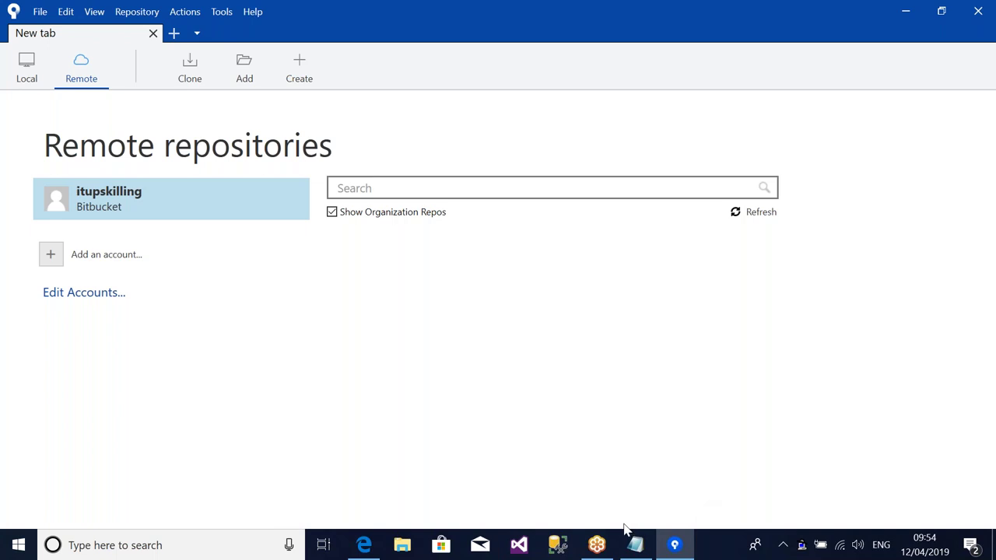
- Highlight the SourceTree line in the installations checklist, then minimize the notes
{"action": "left_click", "coordinate": [634, 544]}
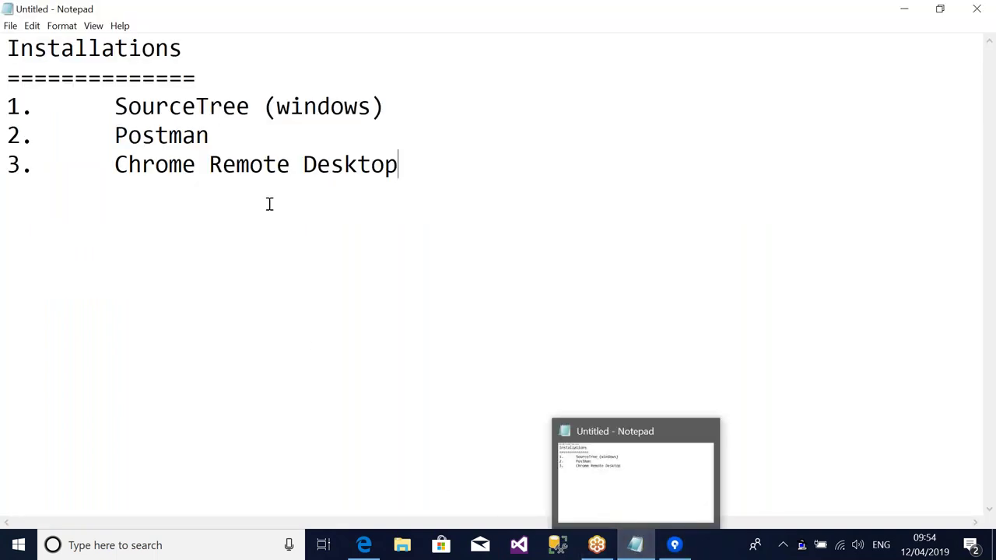
{"action": "left_click_drag", "start_coordinate": [399, 105], "coordinate": [115, 118]}
{"action": "left_click", "coordinate": [620, 218]}
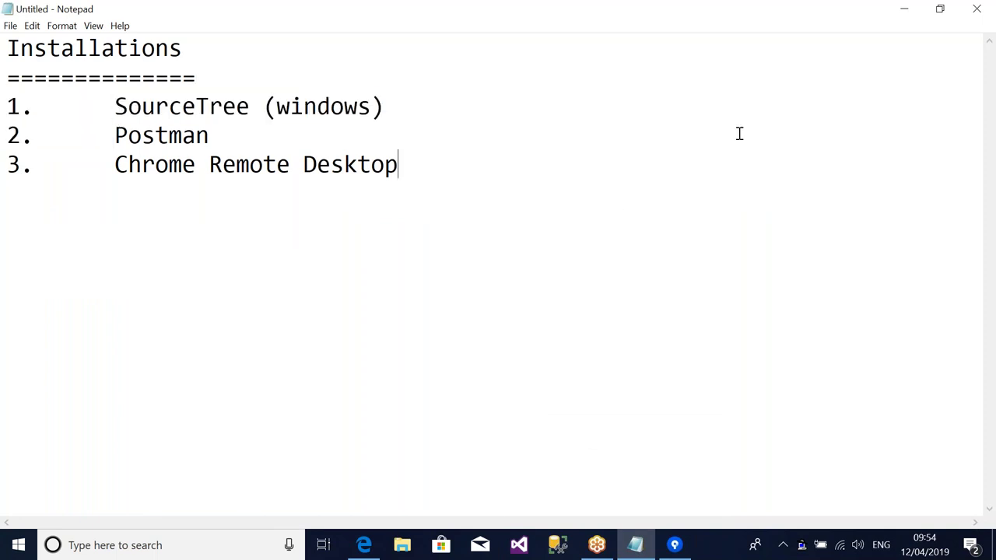
{"action": "left_click", "coordinate": [905, 14]}
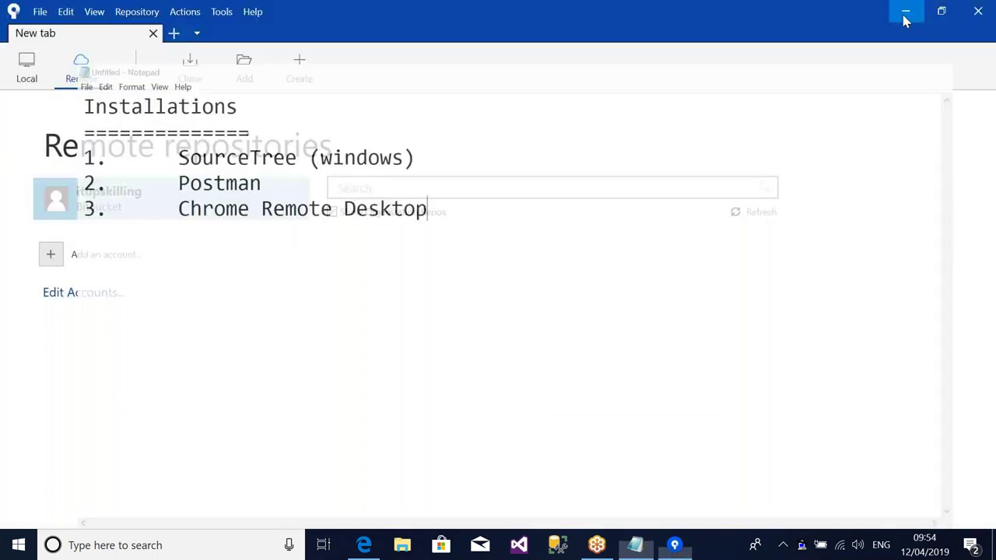
- Close Sourcetree and pin the Sourcetree app to the taskbar via Windows search
{"action": "left_click", "coordinate": [978, 11]}
{"action": "left_click", "coordinate": [186, 548]}
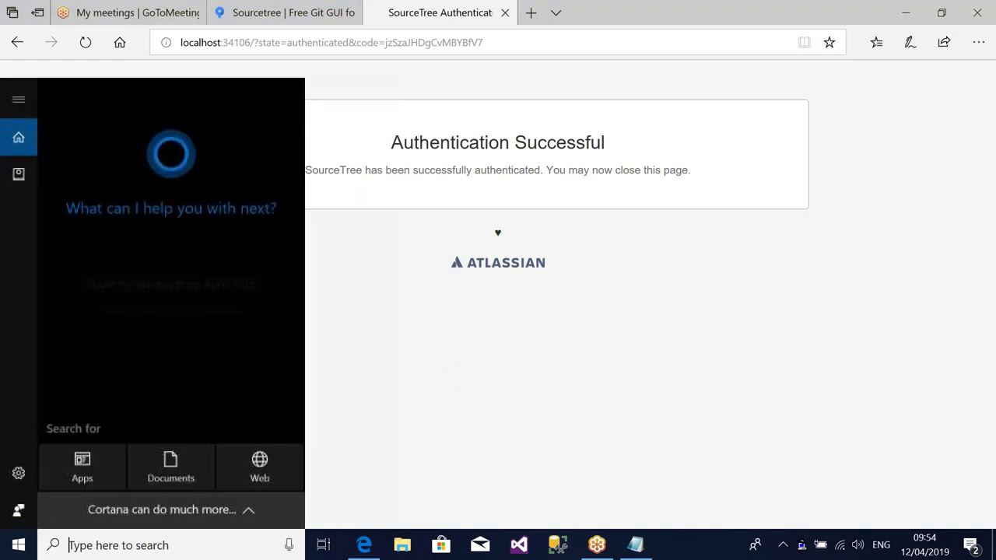
{"action": "type", "text": "source"}
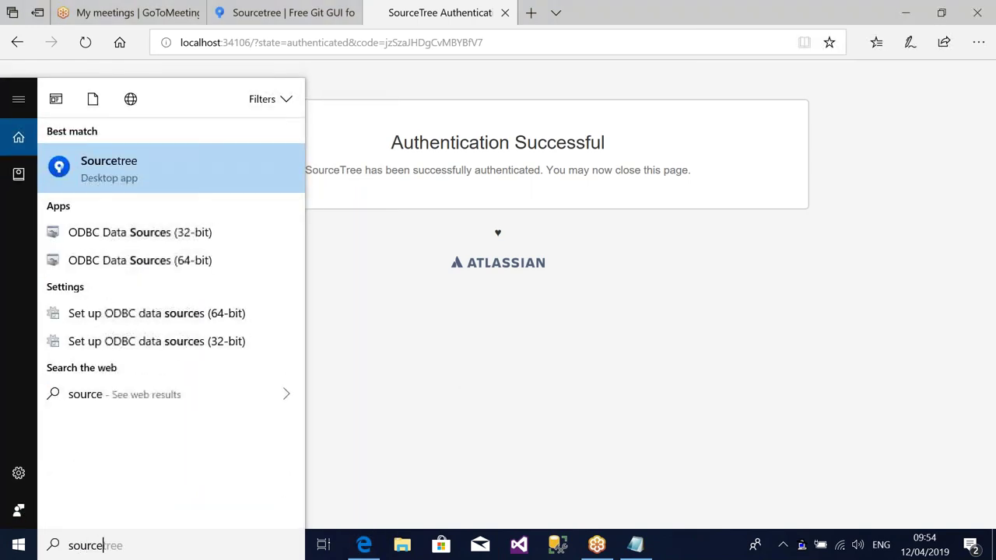
{"action": "type", "text": "tree"}
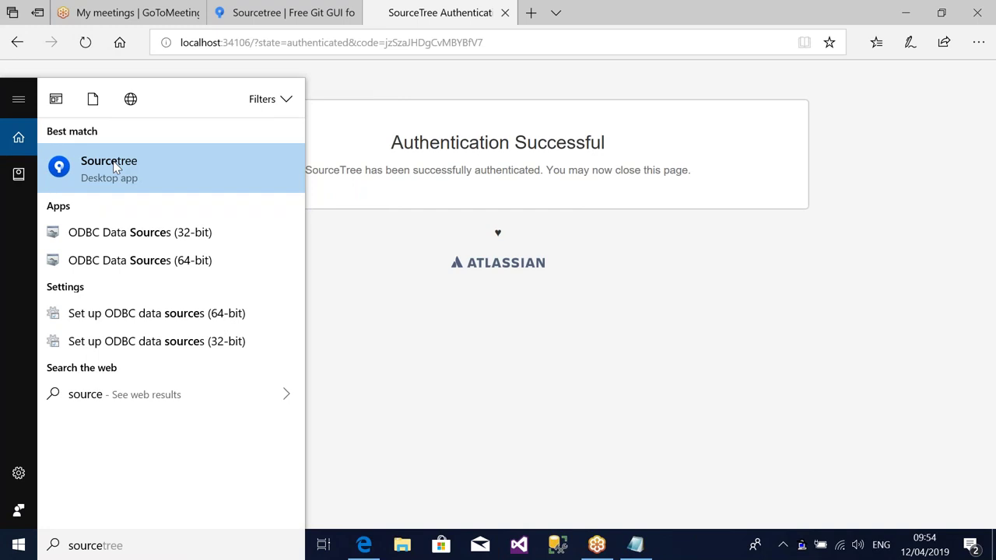
{"action": "right_click", "coordinate": [114, 165]}
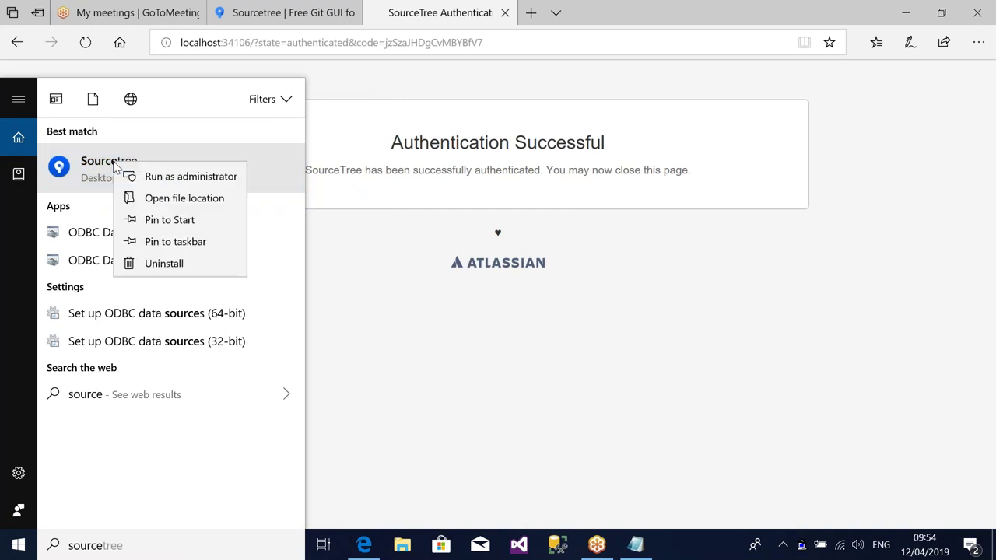
{"action": "left_click", "coordinate": [176, 243]}
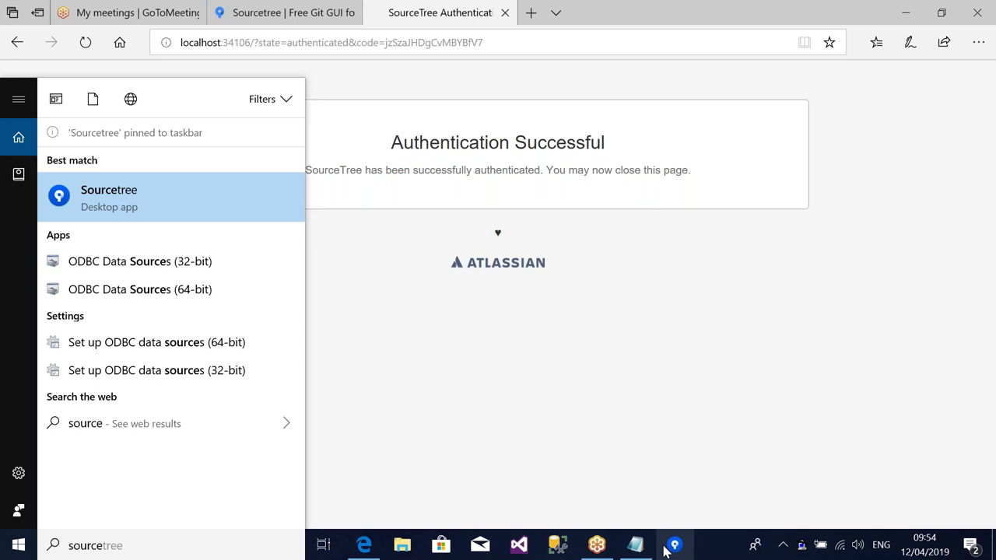
- Mark Postman as the next item in the Installations notes
{"action": "left_click", "coordinate": [636, 545]}
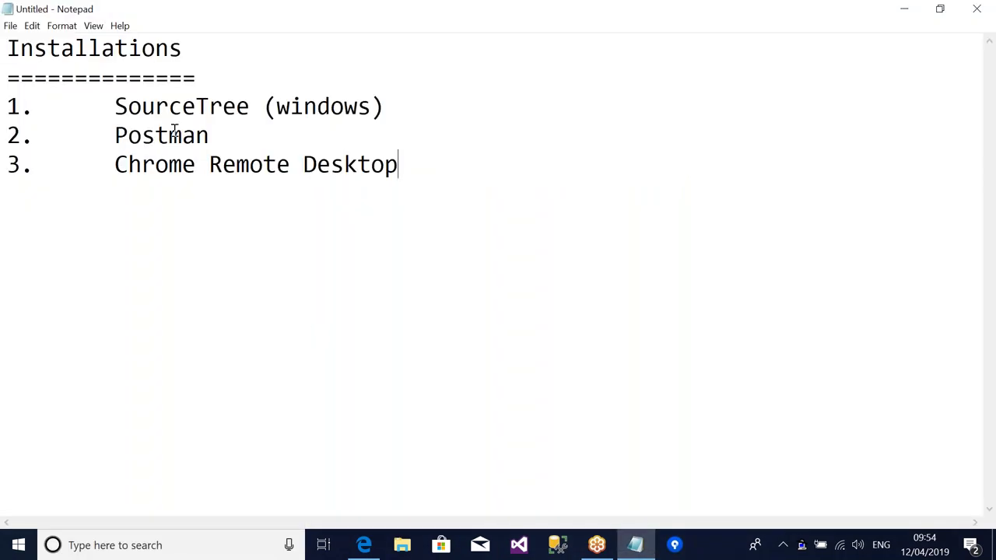
{"action": "double_click", "coordinate": [175, 133]}
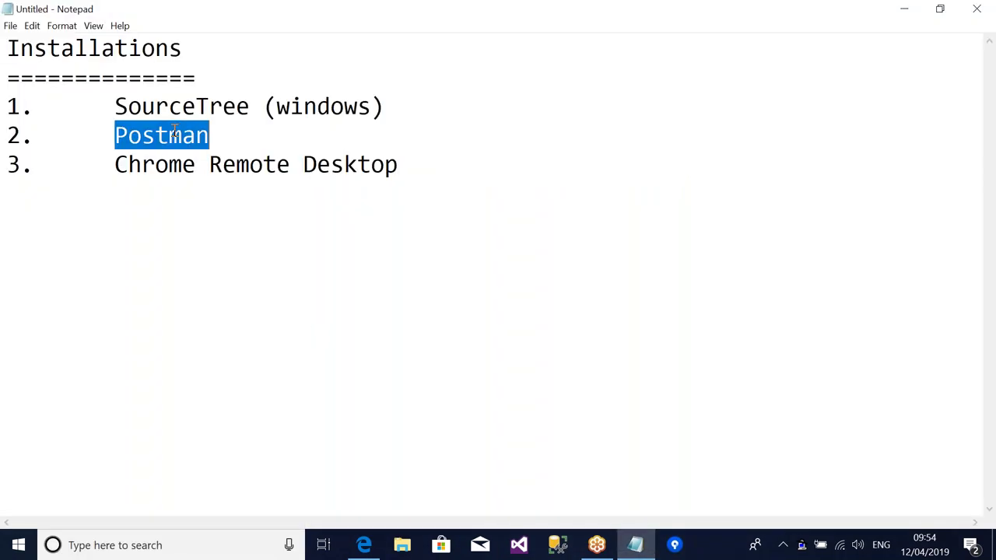
{"action": "left_click", "coordinate": [895, 9]}
- Go to Google and search for 'postman download'
{"action": "left_click", "coordinate": [231, 43]}
{"action": "type", "text": "google.com/"}
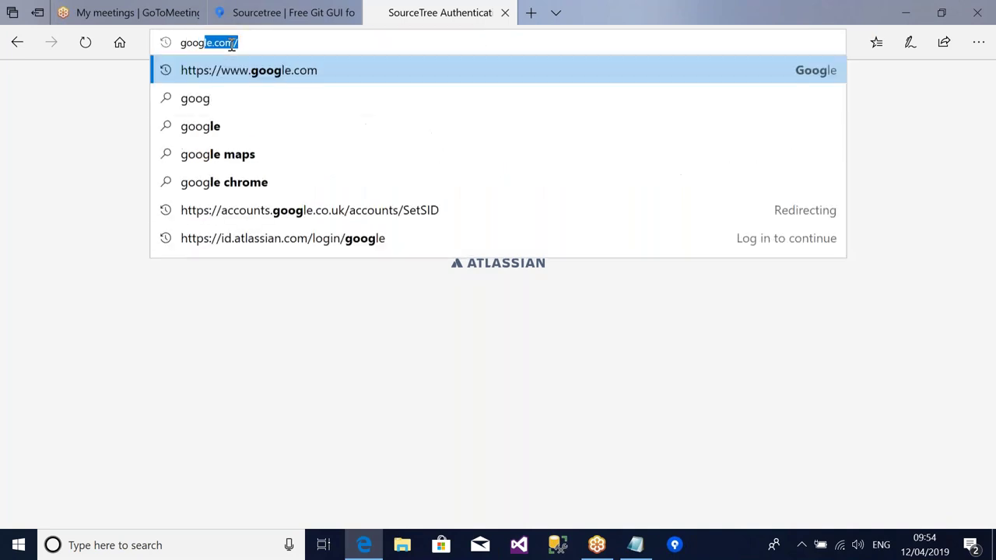
{"action": "key", "text": "Return"}
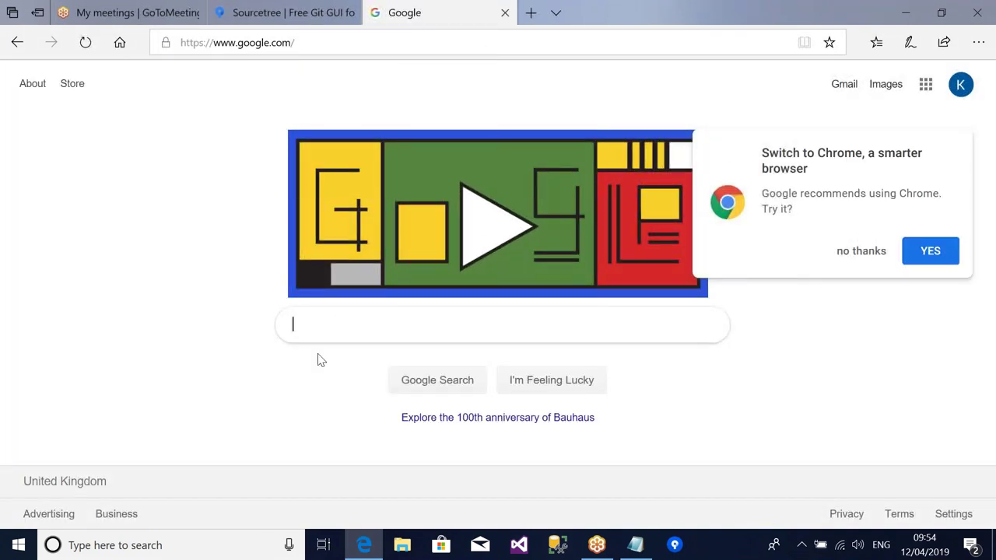
{"action": "left_click", "coordinate": [319, 325]}
{"action": "type", "text": "postman"}
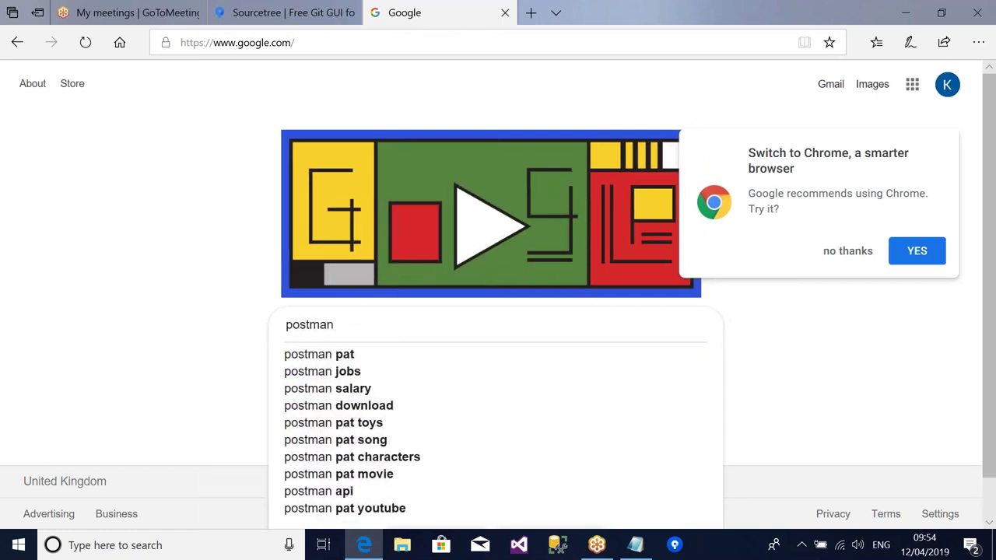
{"action": "key", "text": "Down"}
{"action": "key", "text": "Down"}
{"action": "key", "text": "Down"}
{"action": "key", "text": "Down"}
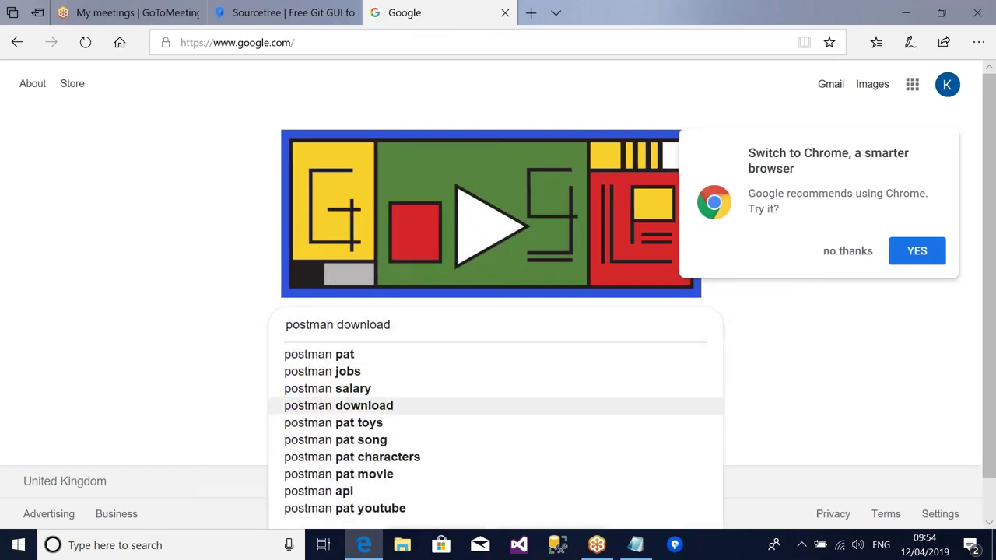
{"action": "key", "text": "Return"}
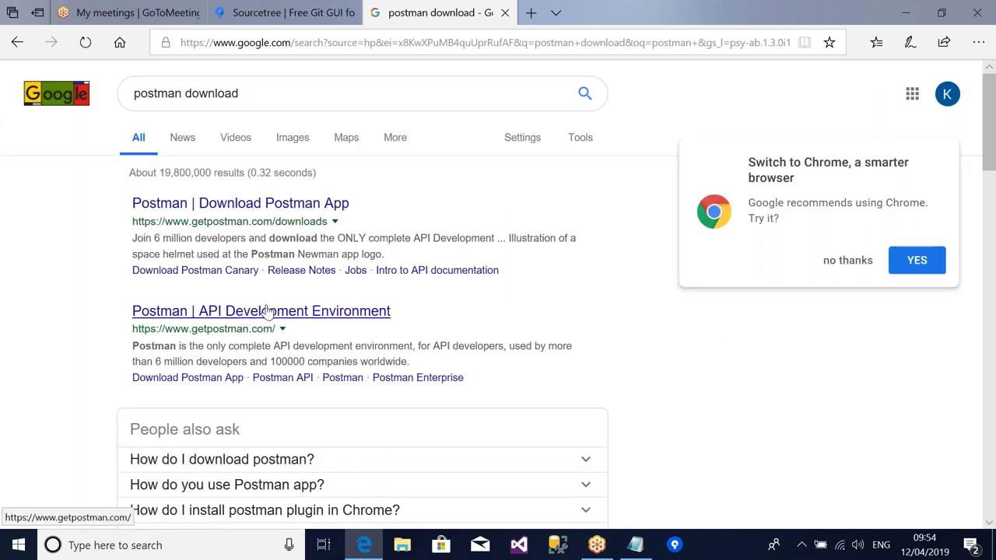
- Browse the getpostman.com site after dismissing its cookie notice, then return to the search results
{"action": "left_click", "coordinate": [267, 311]}
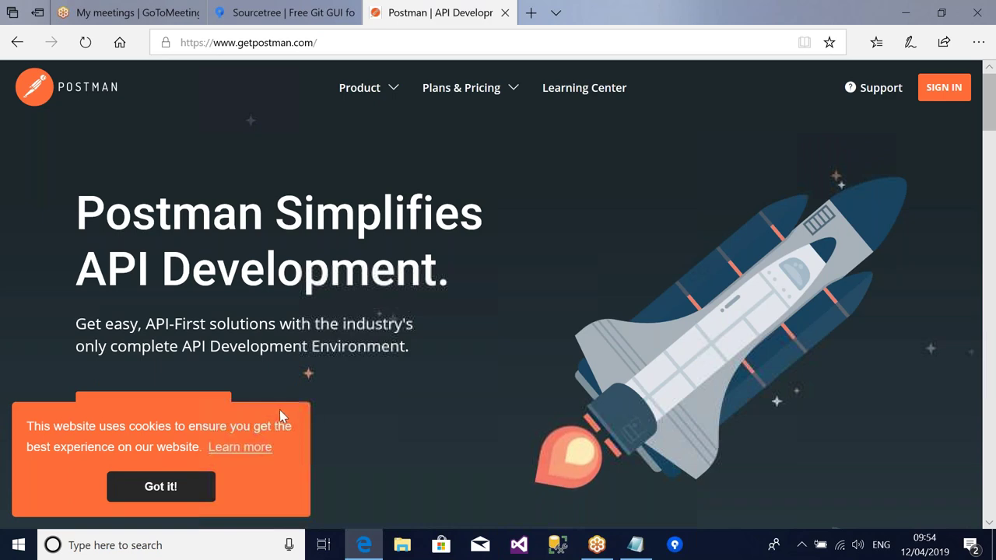
{"action": "left_click", "coordinate": [165, 490]}
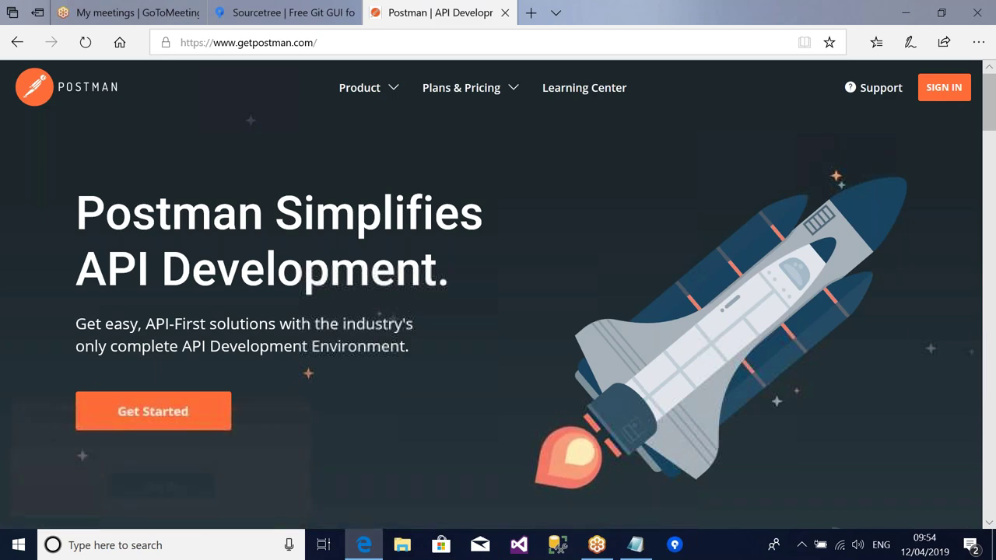
{"action": "scroll", "coordinate": [369, 395], "scroll_direction": "down", "scroll_amount": 2}
{"action": "scroll", "coordinate": [368, 396], "scroll_direction": "down", "scroll_amount": 5}
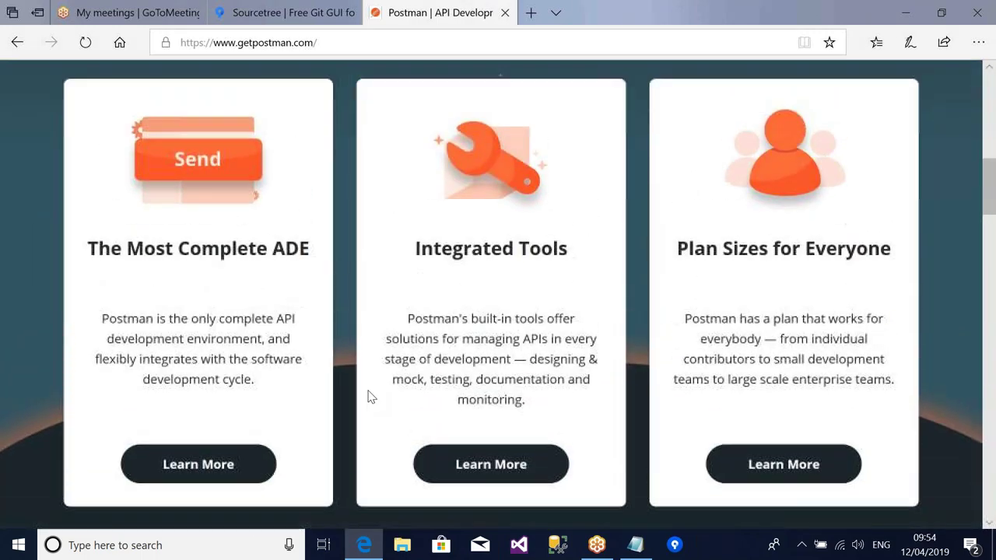
{"action": "scroll", "coordinate": [369, 396], "scroll_direction": "down", "scroll_amount": 5}
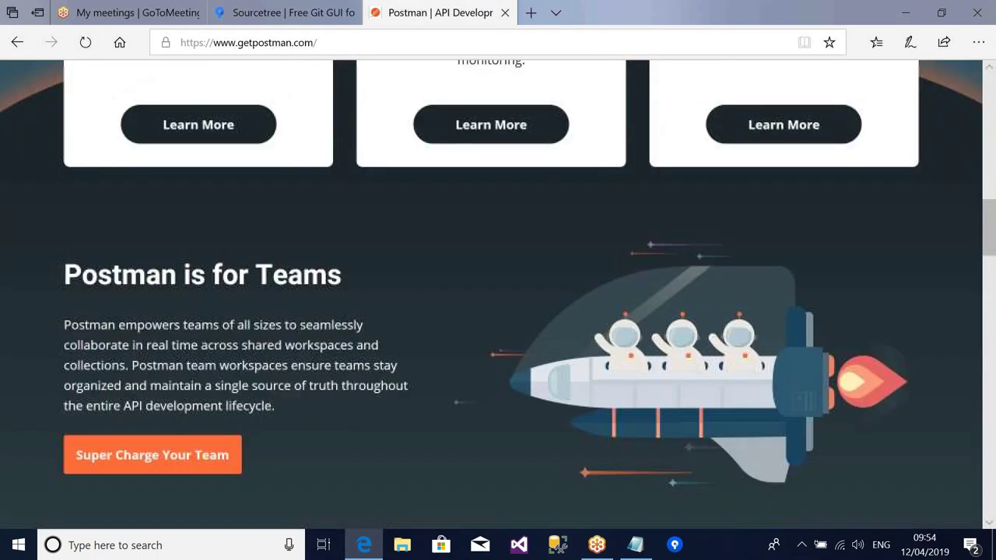
{"action": "scroll", "coordinate": [498, 300], "scroll_direction": "down", "scroll_amount": 9}
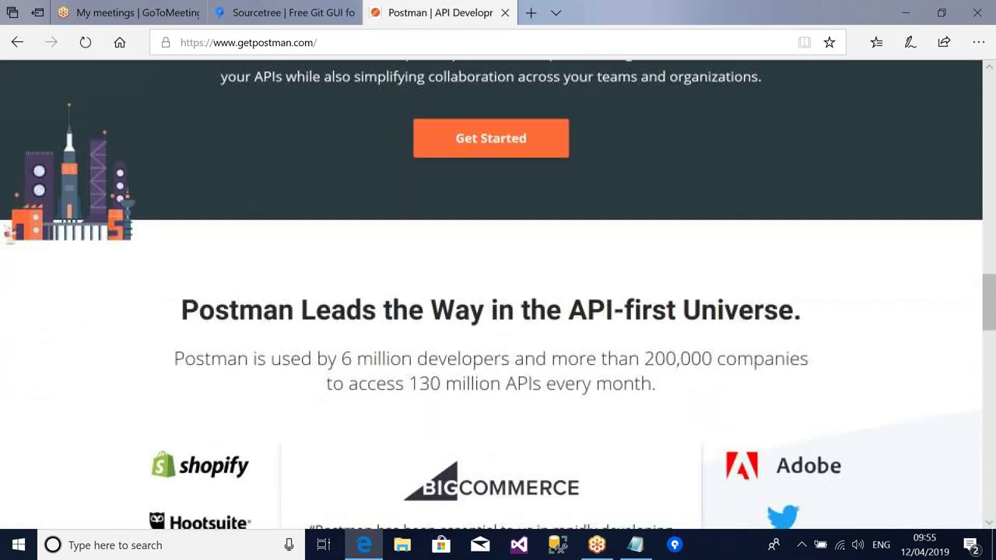
{"action": "scroll", "coordinate": [498, 295], "scroll_direction": "down", "scroll_amount": 7}
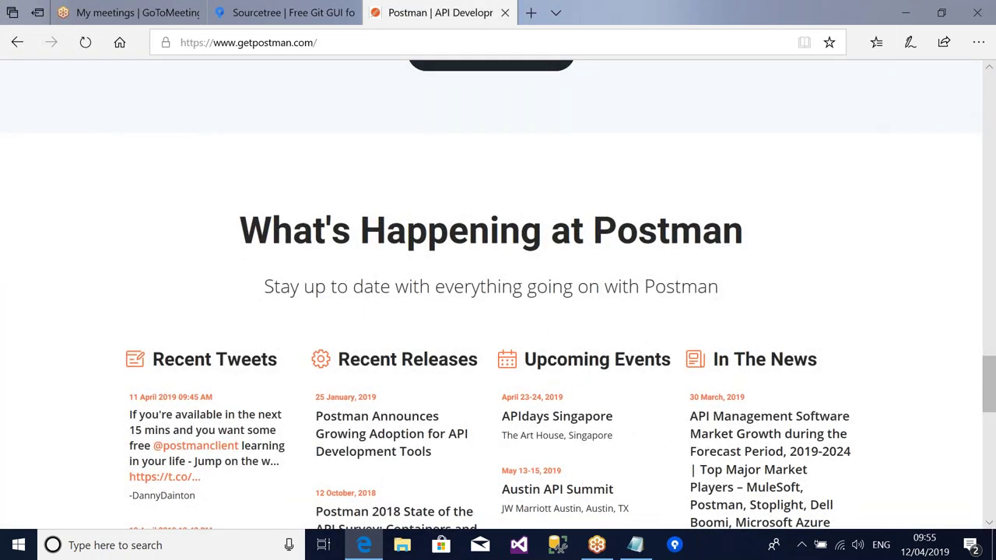
{"action": "scroll", "coordinate": [498, 295], "scroll_direction": "down", "scroll_amount": 8}
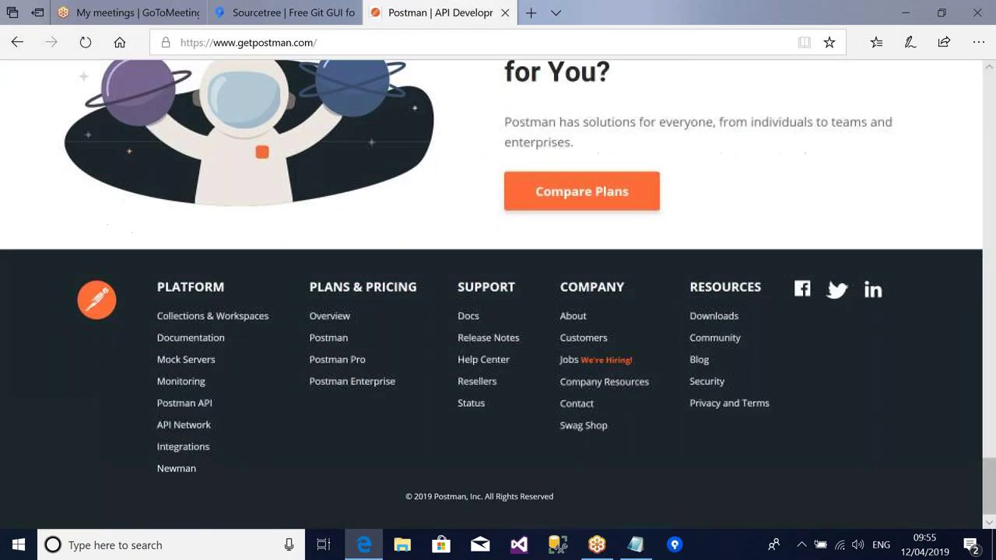
{"action": "scroll", "coordinate": [498, 295], "scroll_direction": "up", "scroll_amount": 18}
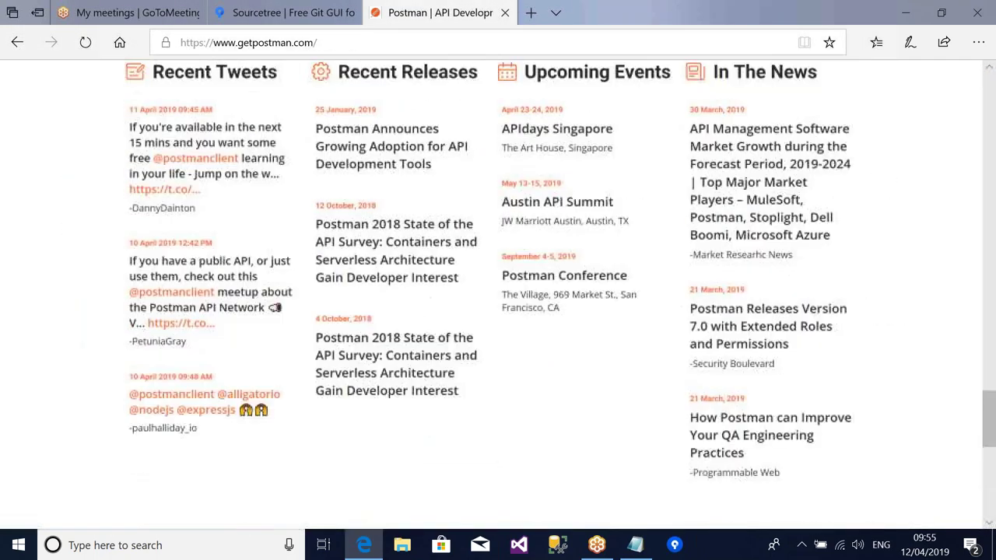
{"action": "scroll", "coordinate": [498, 295], "scroll_direction": "up", "scroll_amount": 8}
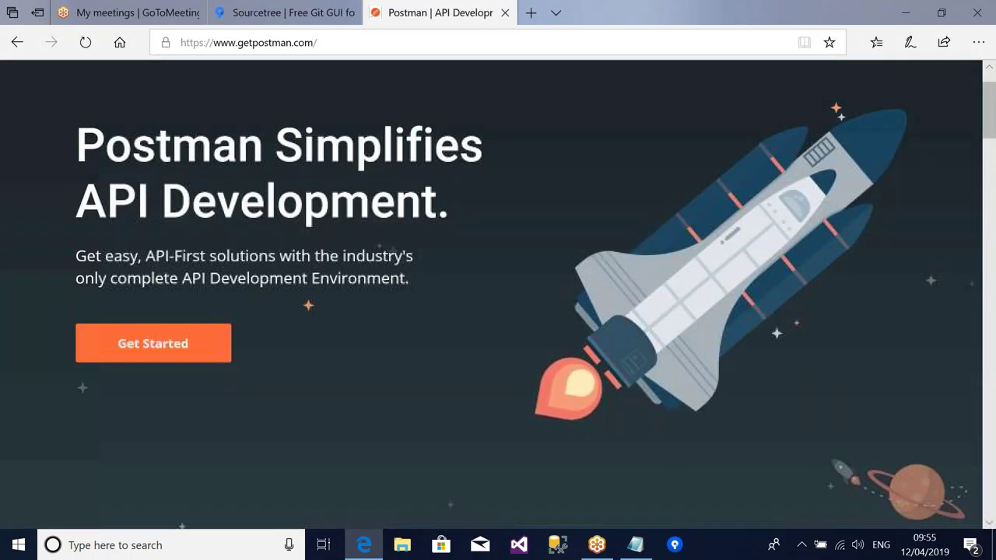
{"action": "scroll", "coordinate": [498, 295], "scroll_direction": "up", "scroll_amount": 1}
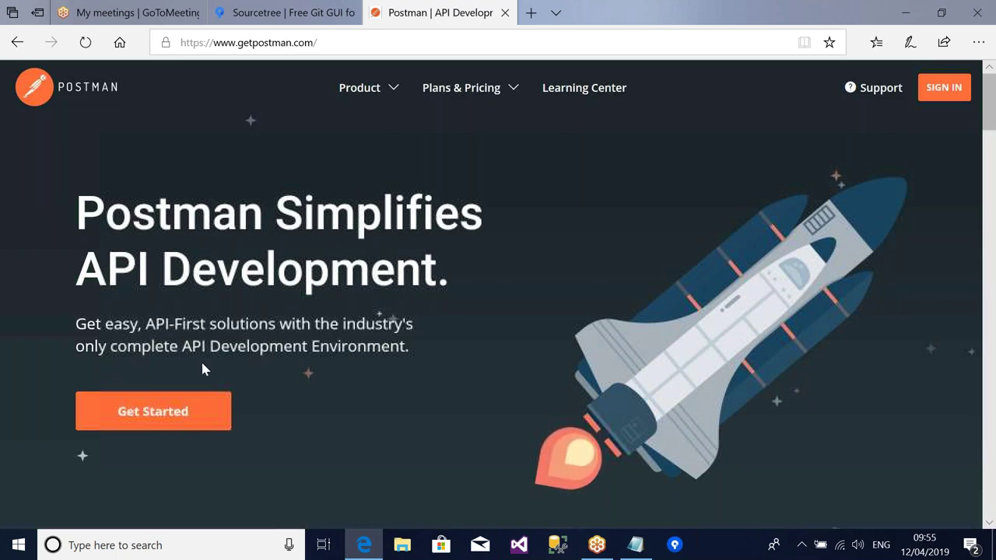
{"action": "left_click", "coordinate": [17, 46]}
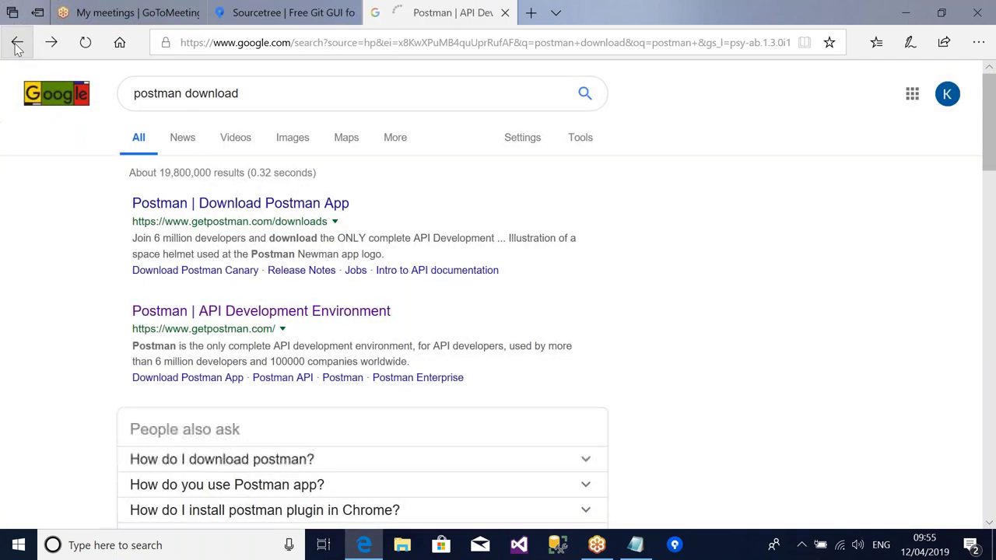
{"action": "left_click", "coordinate": [179, 204]}
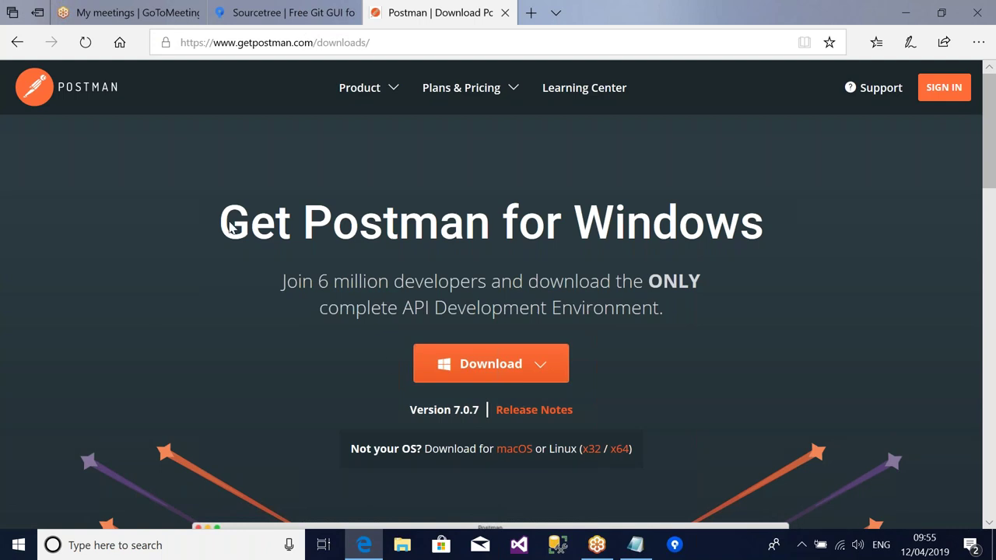
{"action": "mouse_move", "coordinate": [420, 372]}
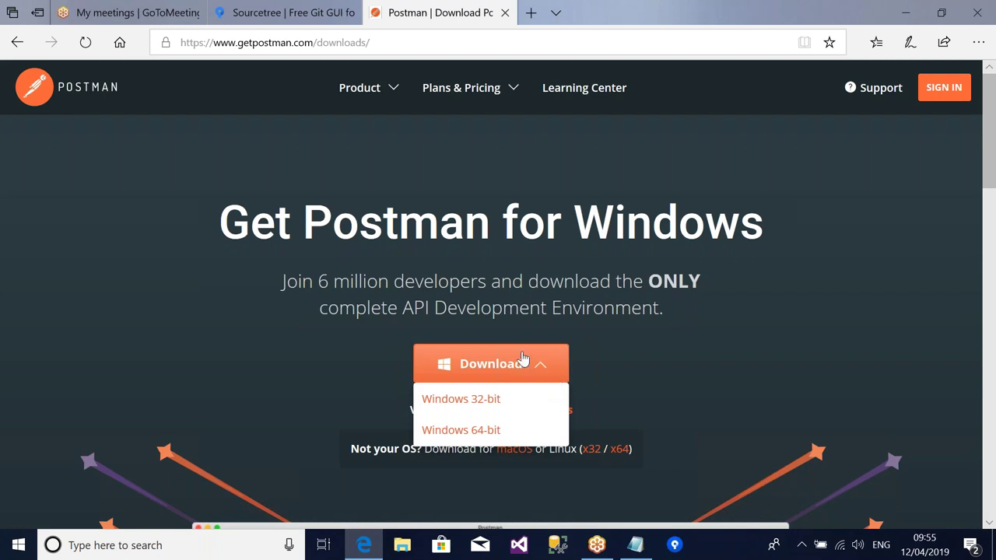
- Open This PC's properties from Windows search to check the 64-bit system type
{"action": "left_click", "coordinate": [121, 548]}
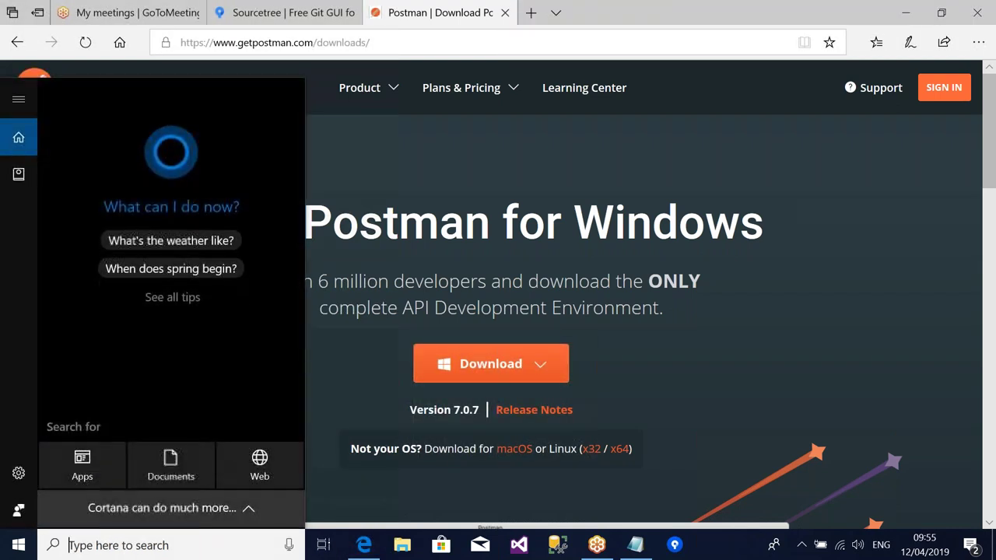
{"action": "type", "text": "this"}
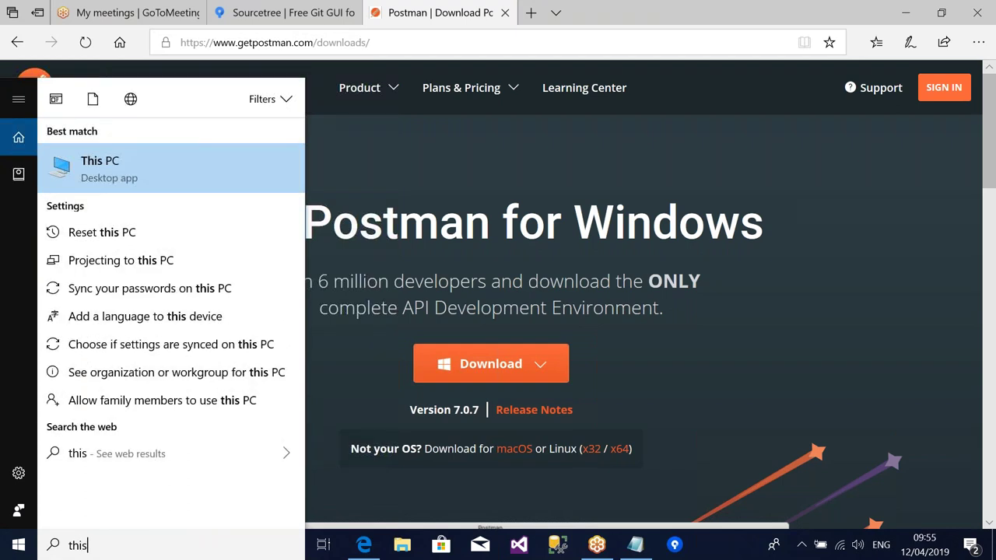
{"action": "right_click", "coordinate": [83, 171]}
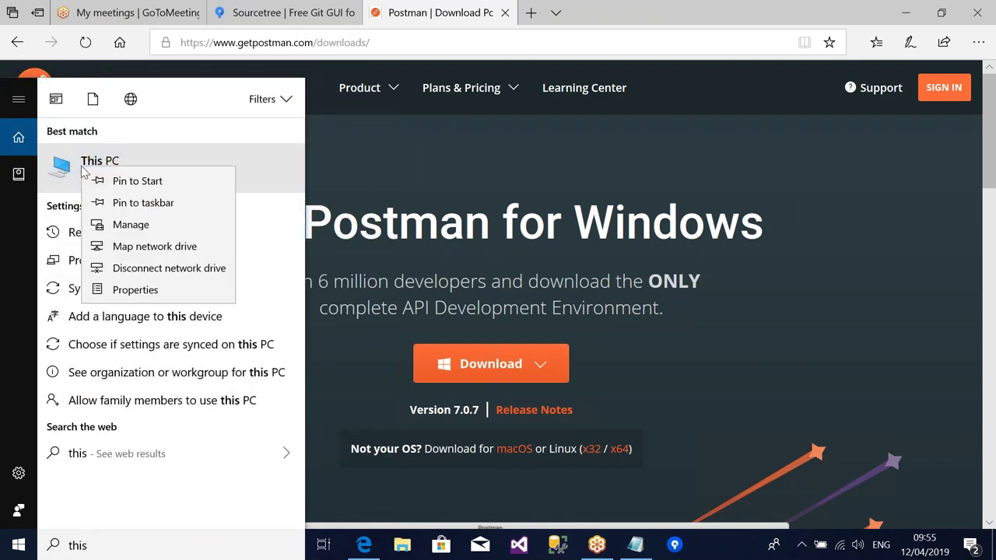
{"action": "left_click", "coordinate": [121, 290]}
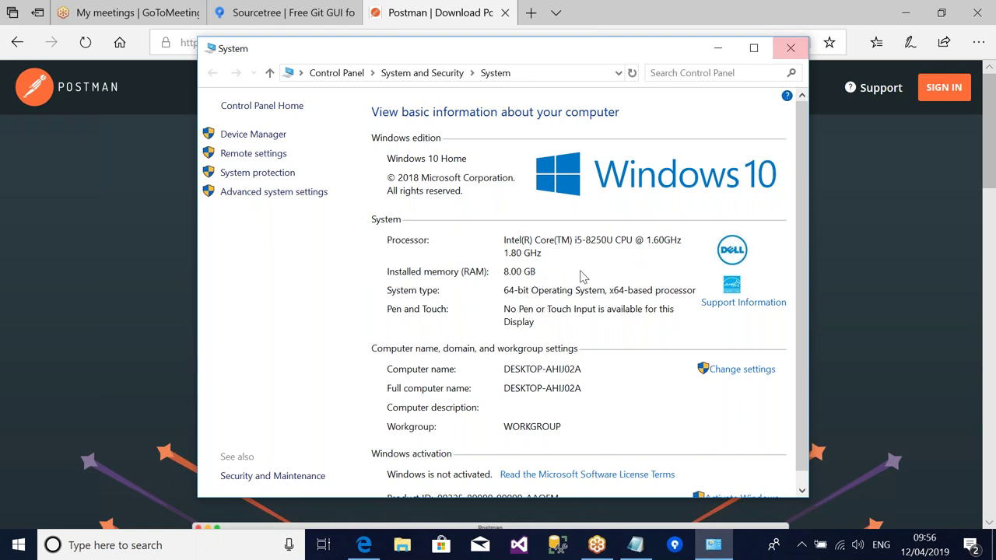
- Close the System window, then download and run the Windows 64-bit Postman installer
{"action": "left_click", "coordinate": [790, 53]}
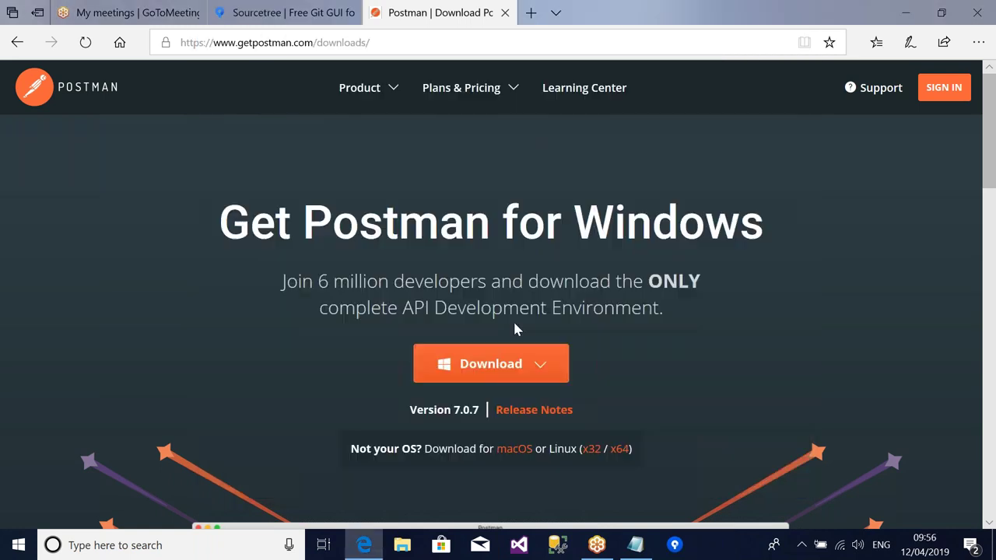
{"action": "mouse_move", "coordinate": [533, 369]}
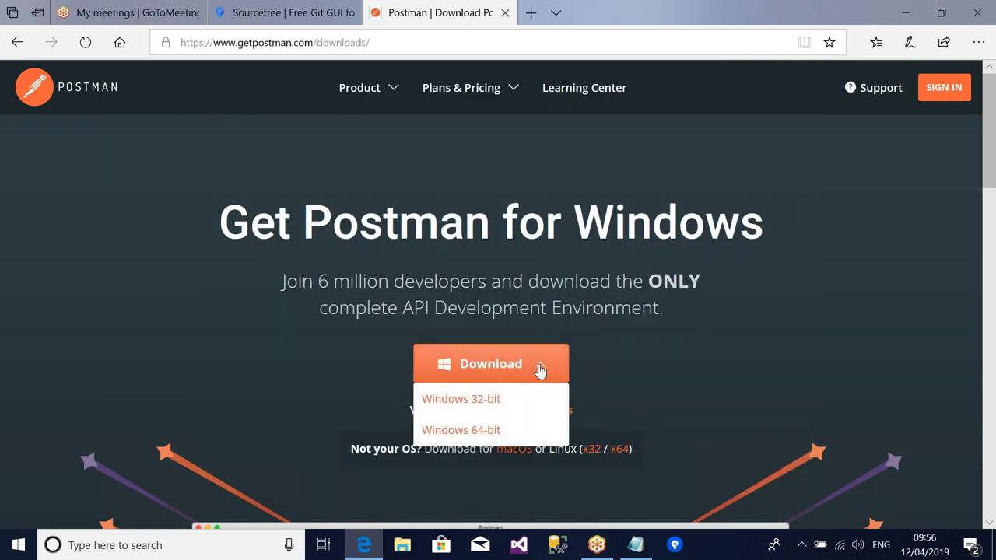
{"action": "left_click", "coordinate": [463, 432]}
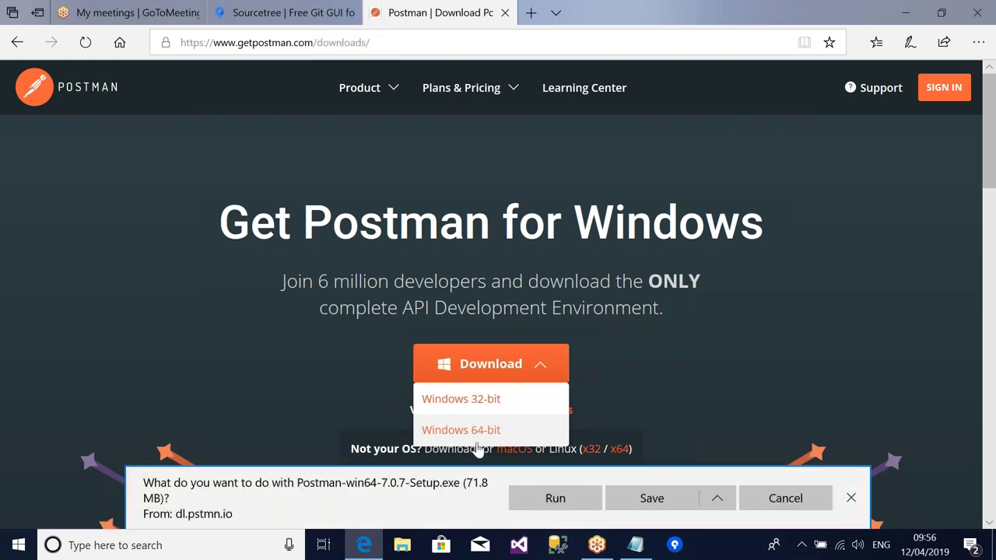
{"action": "left_click", "coordinate": [566, 502]}
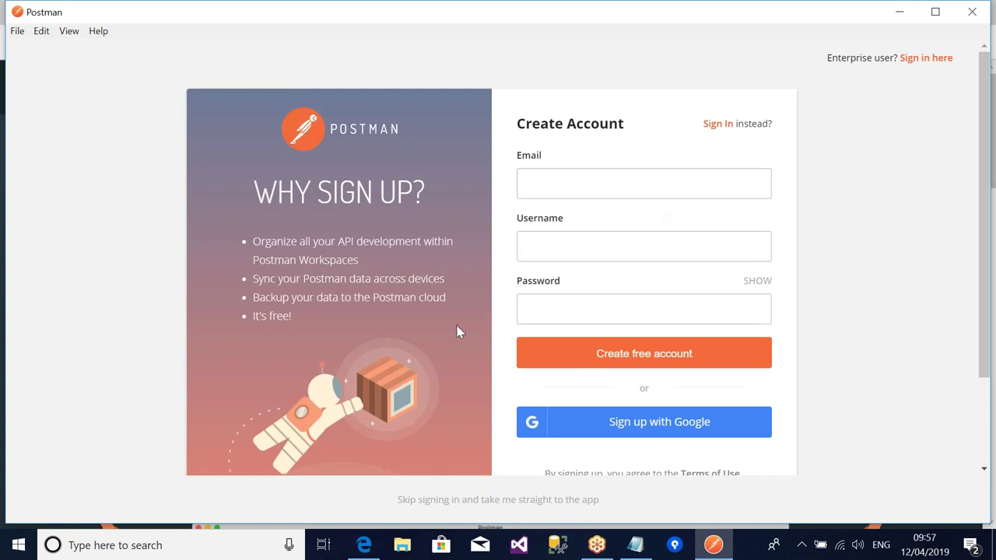
- Skip Postman sign-in and close the Create New dialog to reach the Untitled Request
{"action": "left_click", "coordinate": [469, 504]}
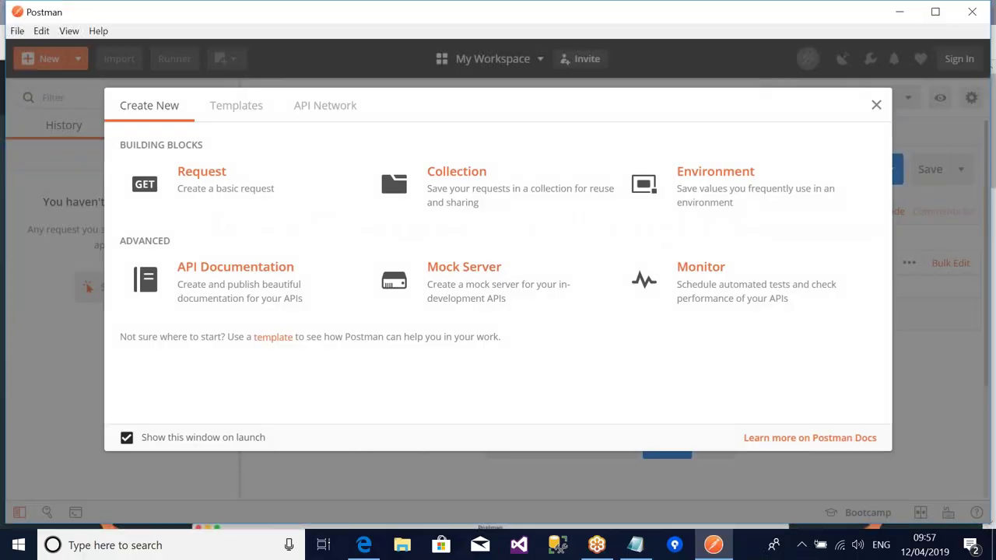
{"action": "left_click", "coordinate": [876, 105]}
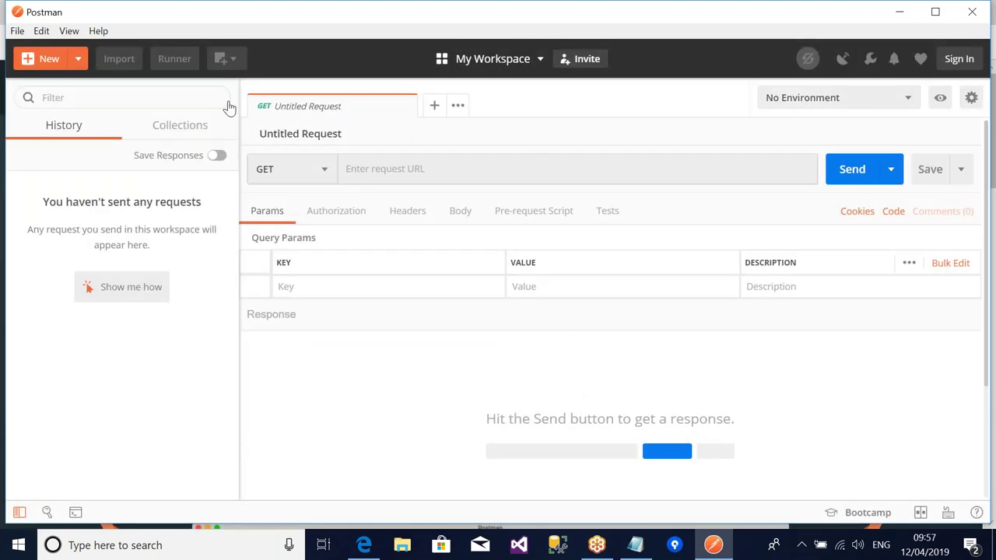
- Close Postman and pin it to the taskbar from a 'post' Windows search
{"action": "left_click", "coordinate": [973, 21]}
{"action": "left_click", "coordinate": [231, 549]}
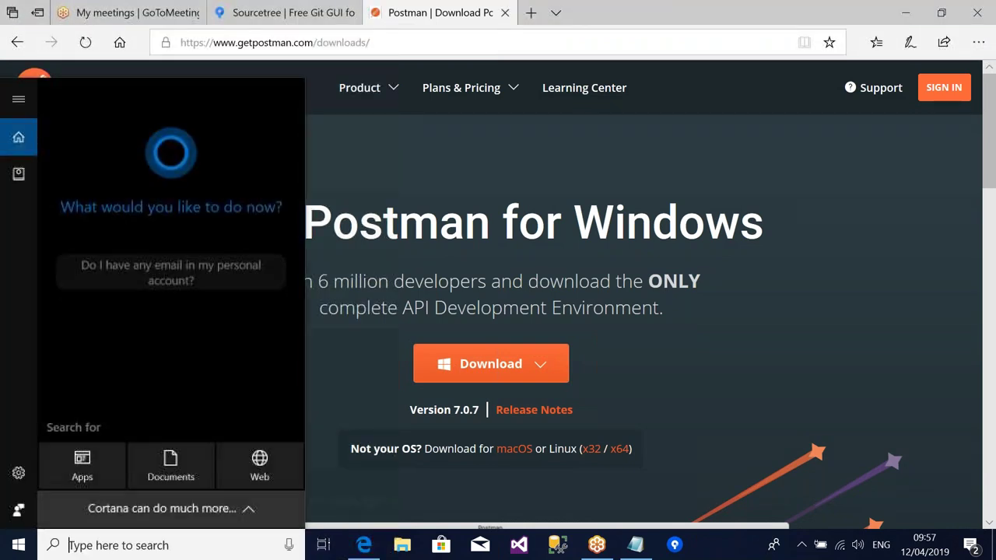
{"action": "type", "text": "post"}
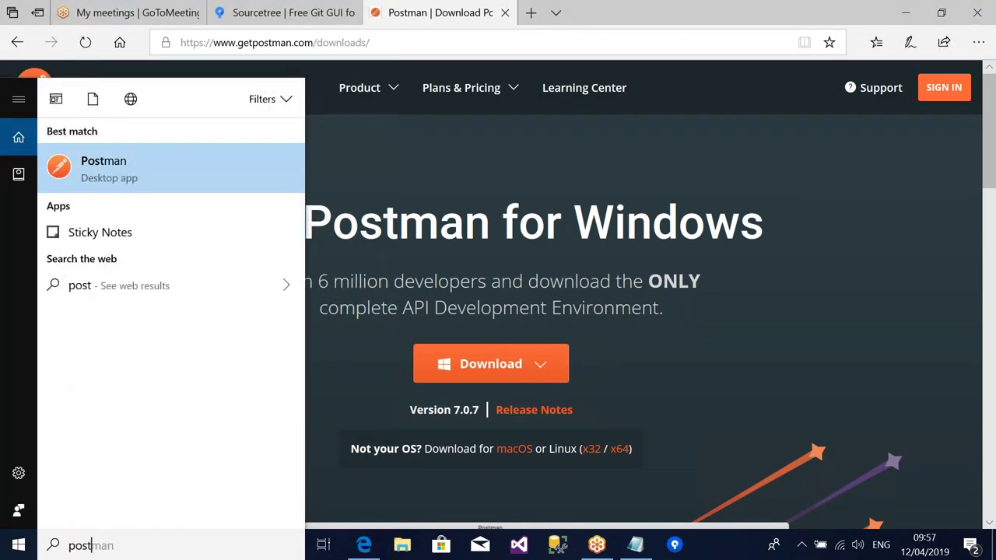
{"action": "right_click", "coordinate": [99, 169]}
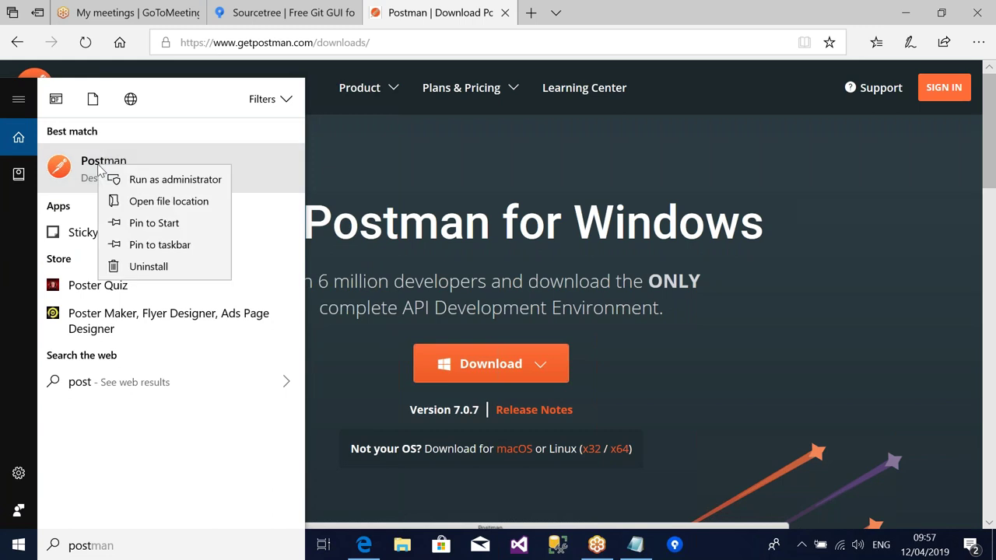
{"action": "left_click", "coordinate": [156, 246]}
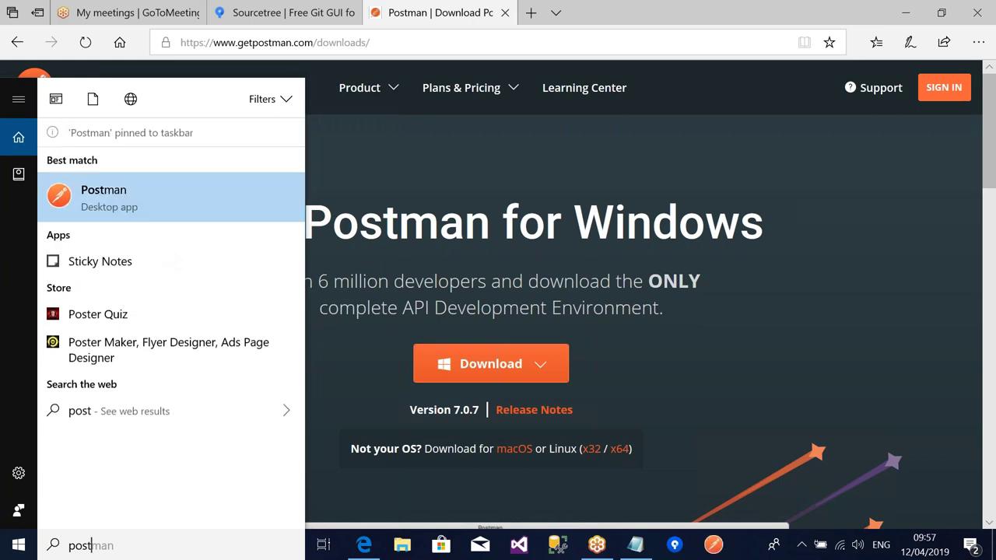
- Dismiss the search results, bring Notepad forward, and return to Edge
{"action": "left_click", "coordinate": [758, 400]}
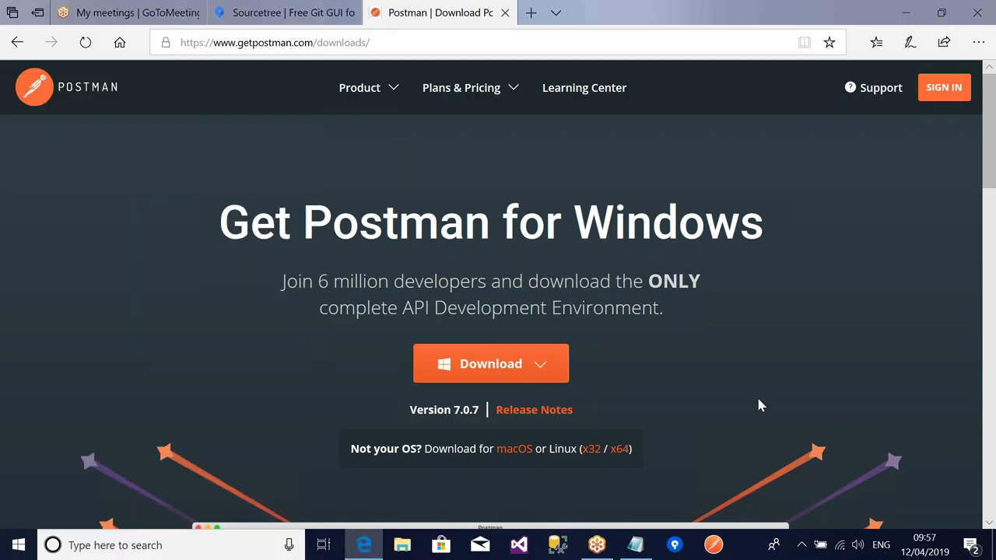
{"action": "left_click", "coordinate": [636, 545]}
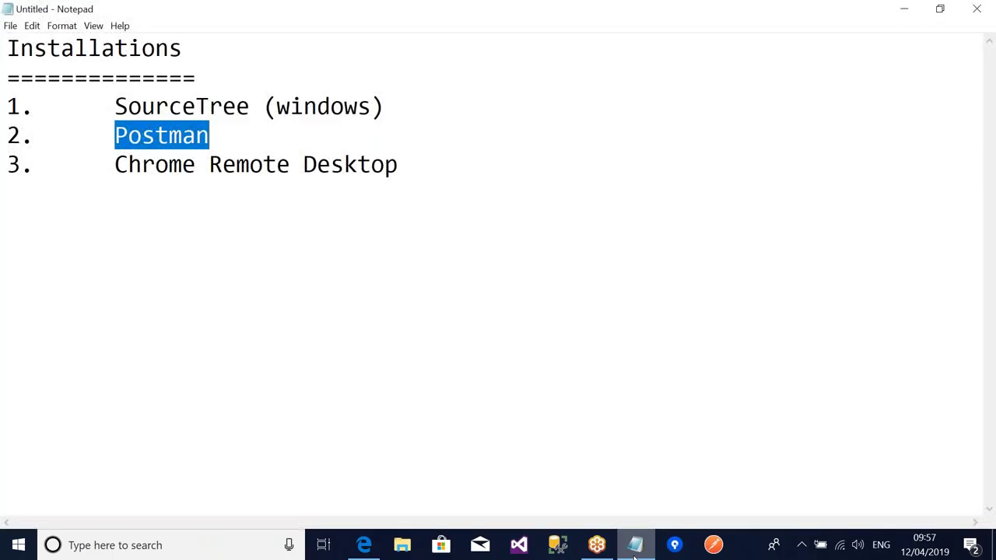
{"action": "key", "text": "alt+Tab"}
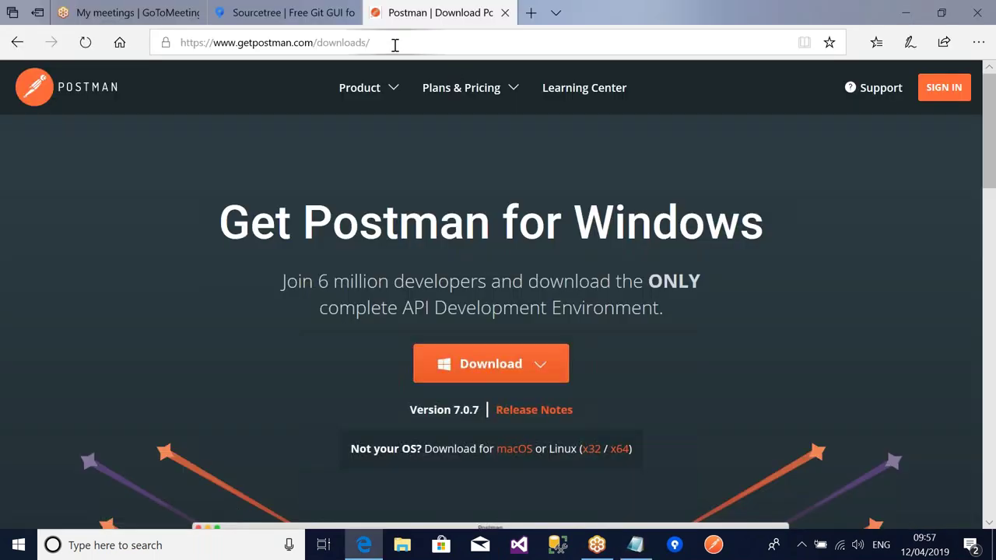
- Load google.com in Edge and search 'chrome remote desktop download'
{"action": "left_click", "coordinate": [395, 44]}
{"action": "type", "text": "googl"}
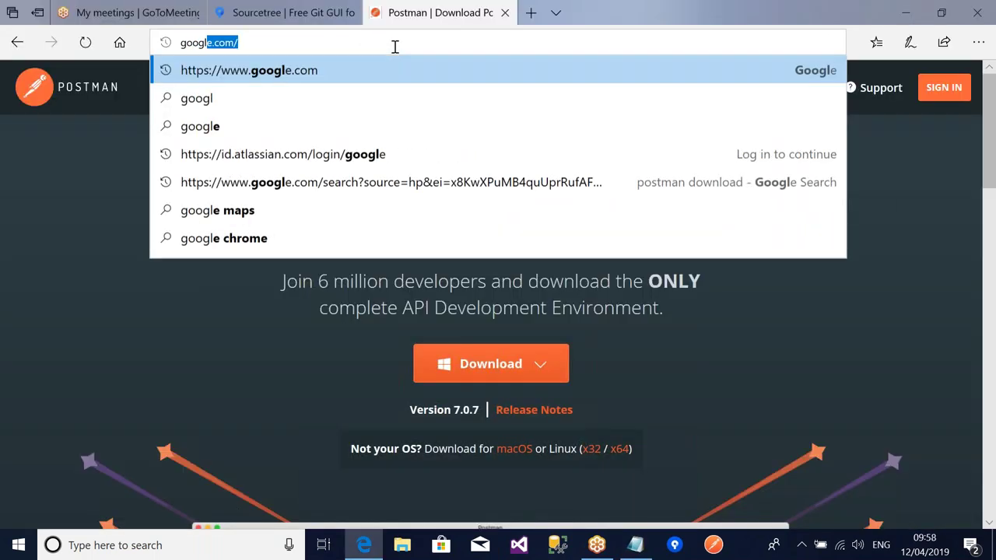
{"action": "key", "text": "Return"}
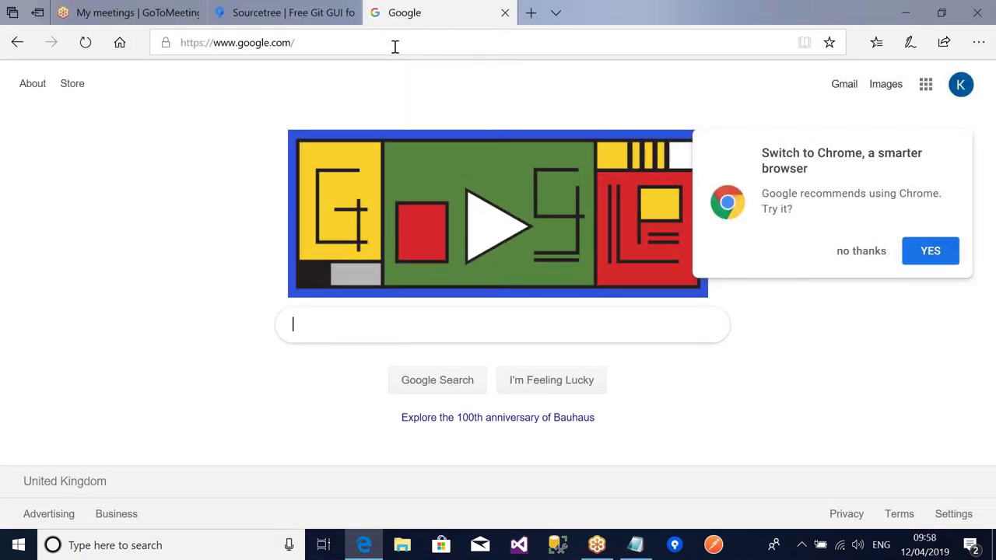
{"action": "type", "text": "chrome re"}
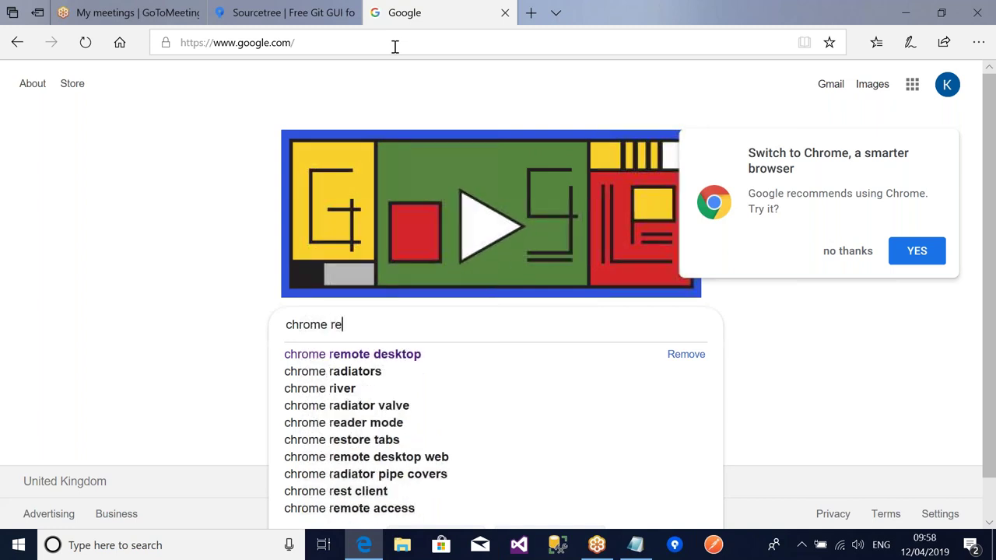
{"action": "type", "text": "mote de"}
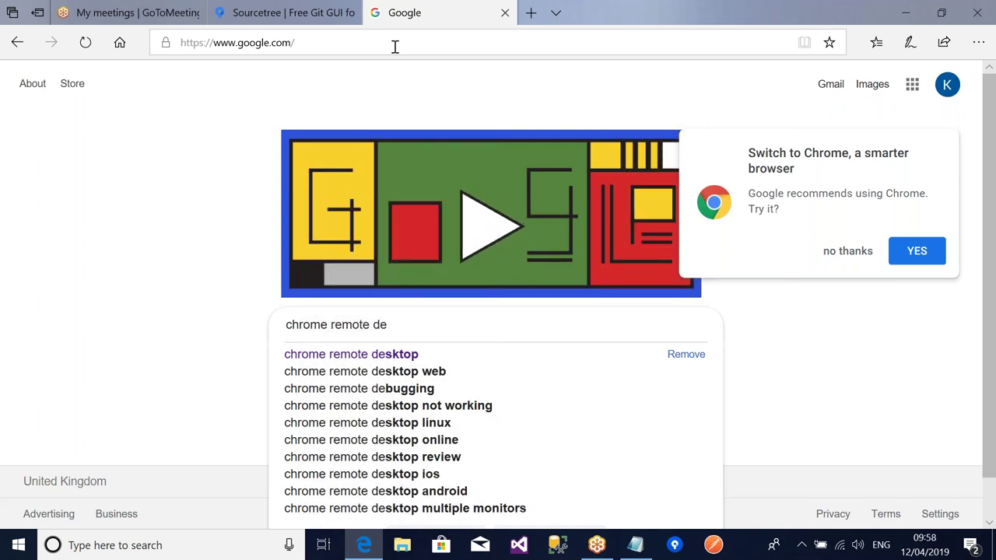
{"action": "type", "text": "sktop"}
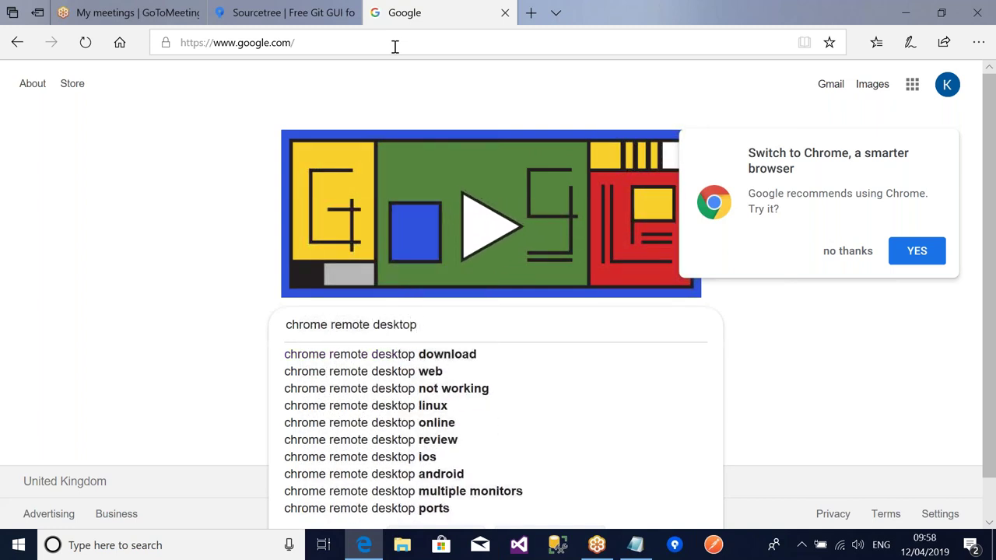
{"action": "key", "text": "Down"}
{"action": "key", "text": "Return"}
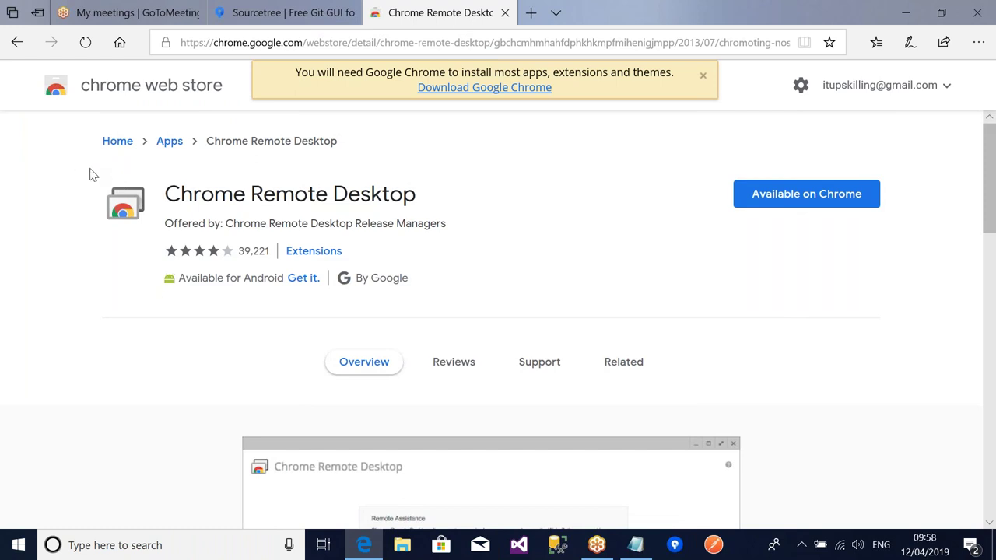
- Highlight the Chrome Remote Desktop title and scroll through its Web Store page
{"action": "left_click_drag", "start_coordinate": [91, 171], "coordinate": [294, 233]}
{"action": "left_click", "coordinate": [473, 242]}
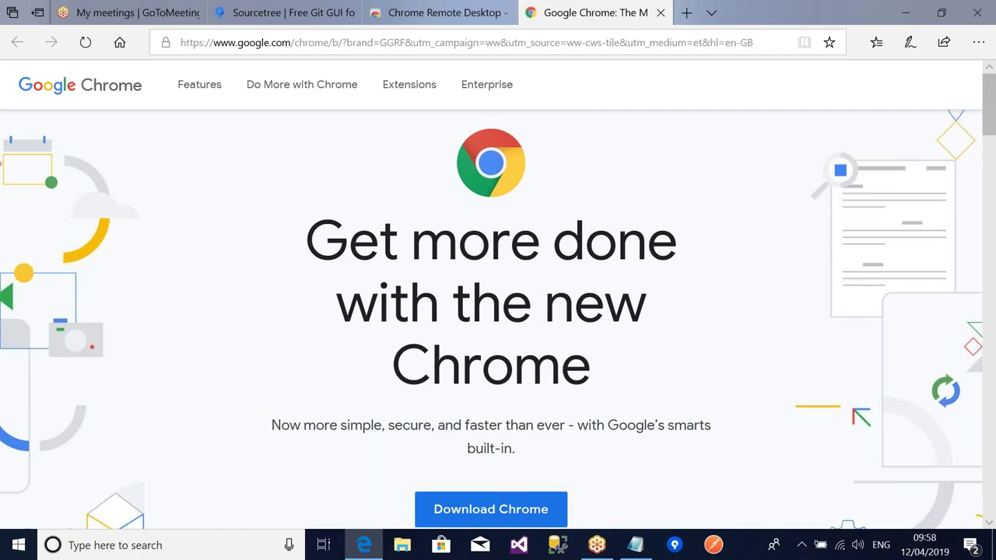
{"action": "scroll", "coordinate": [498, 311], "scroll_direction": "down", "scroll_amount": 5}
{"action": "scroll", "coordinate": [498, 311], "scroll_direction": "up", "scroll_amount": 1}
{"action": "scroll", "coordinate": [498, 311], "scroll_direction": "up", "scroll_amount": 4}
- Open the Extensions store, close the extra Web Store and Chrome tabs, and go back
{"action": "left_click", "coordinate": [411, 88]}
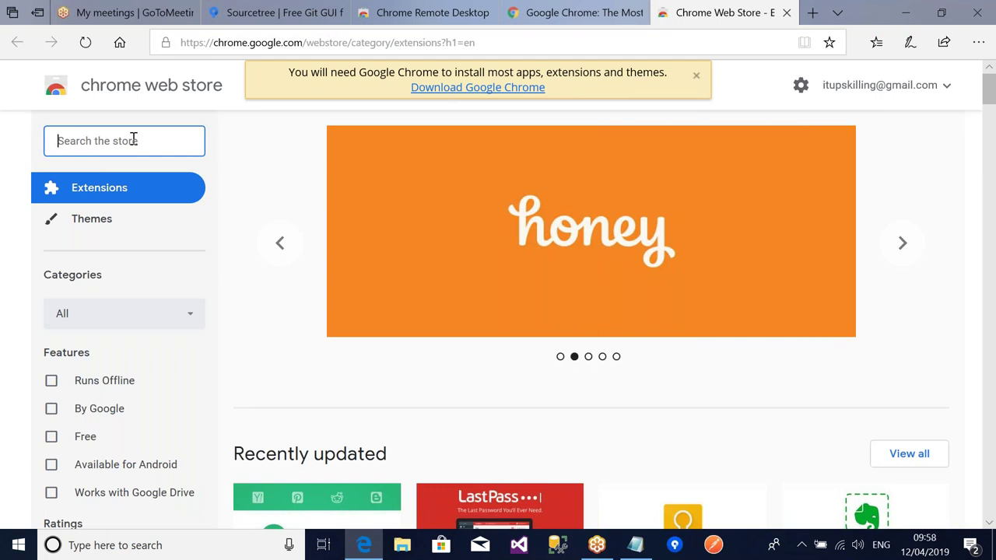
{"action": "left_click", "coordinate": [134, 138]}
{"action": "left_click", "coordinate": [786, 12]}
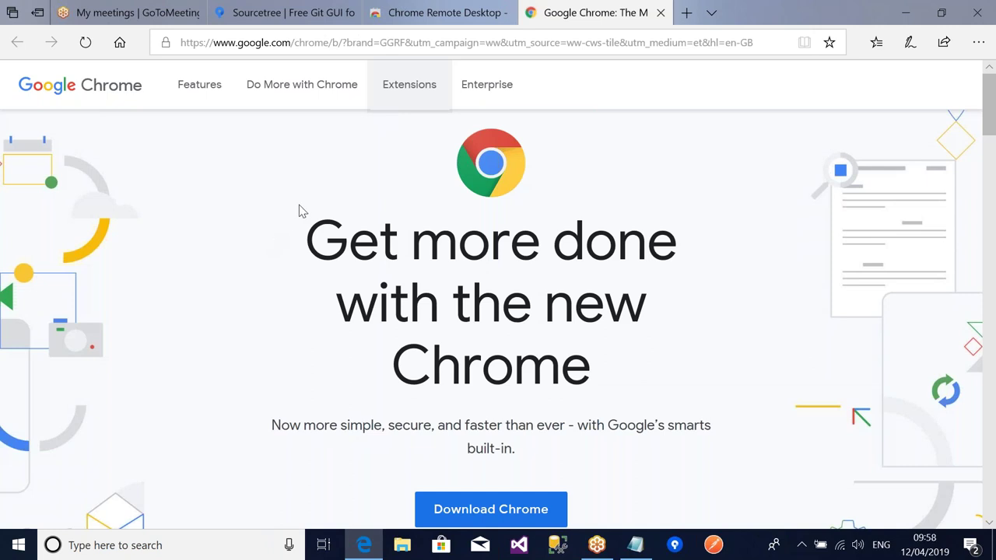
{"action": "left_click", "coordinate": [660, 12]}
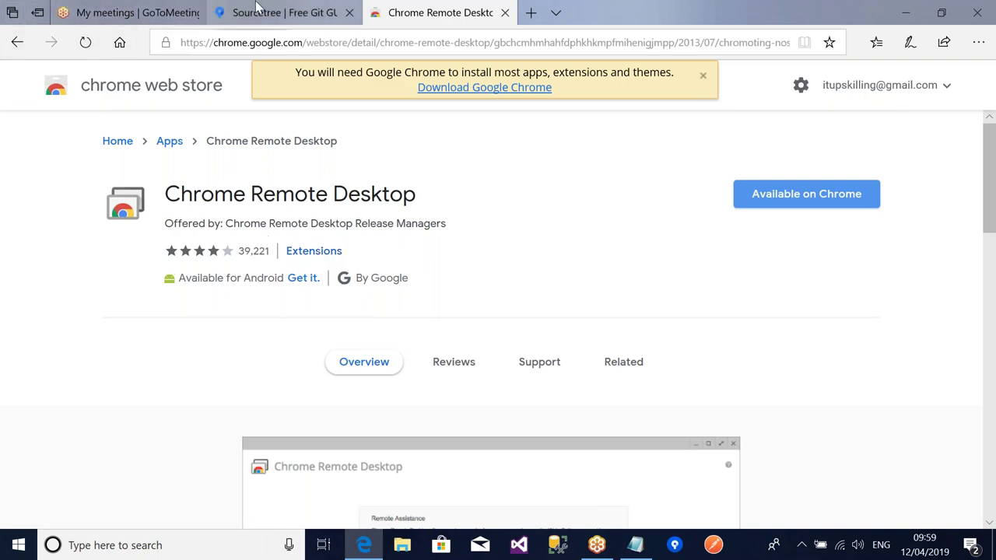
{"action": "left_click", "coordinate": [17, 44]}
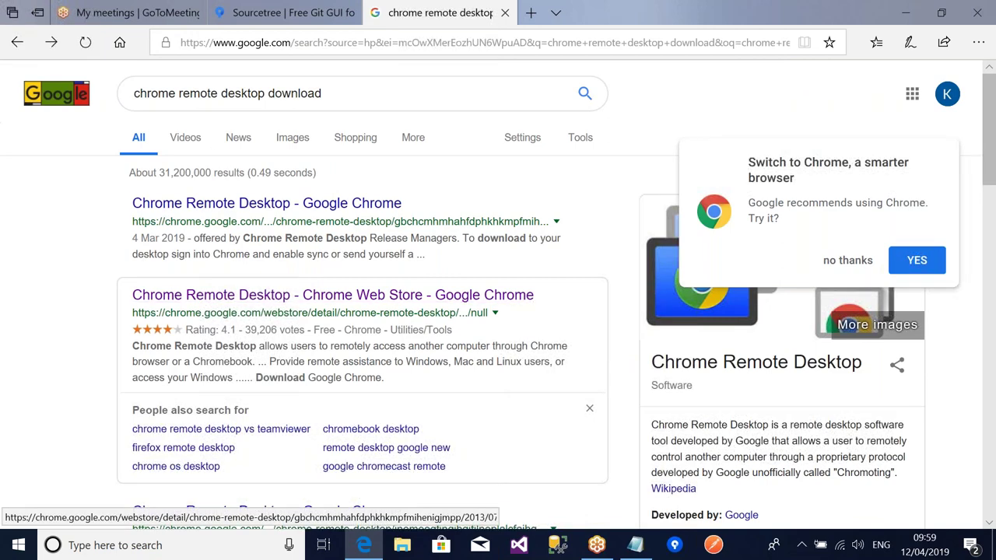
- Open the Chrome Remote Desktop store result and scroll through its page
{"action": "left_click", "coordinate": [282, 204]}
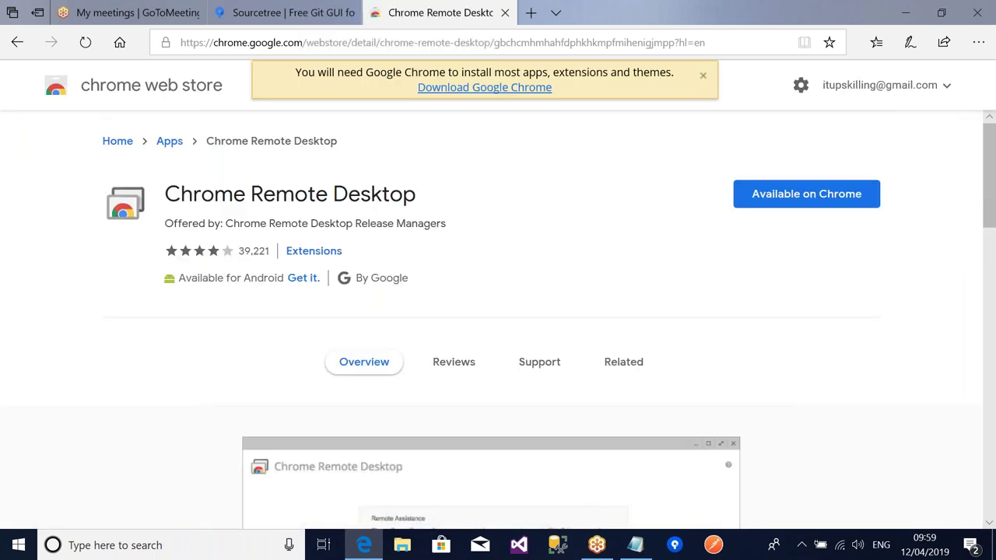
{"action": "scroll", "coordinate": [498, 311], "scroll_direction": "down", "scroll_amount": 4}
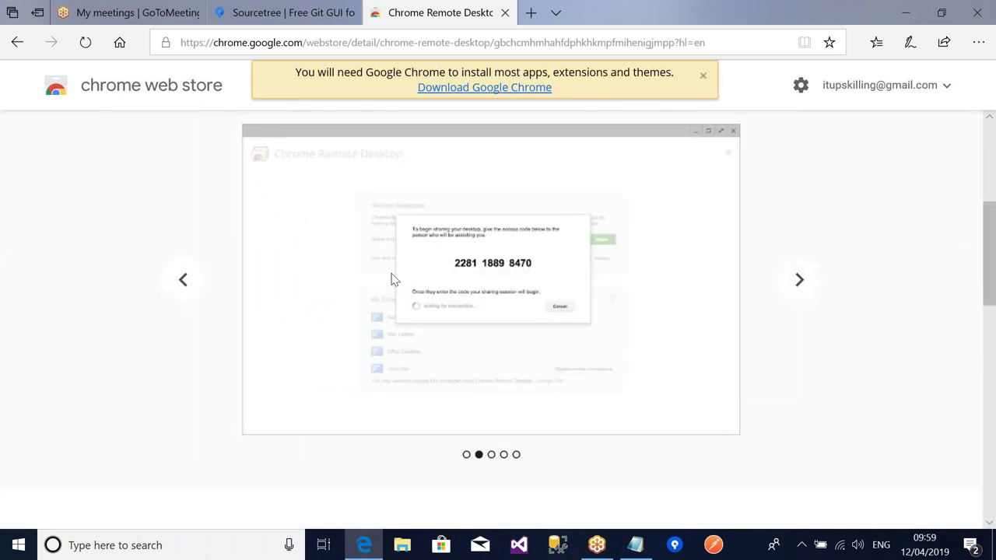
{"action": "scroll", "coordinate": [2, 228], "scroll_direction": "up", "scroll_amount": 2}
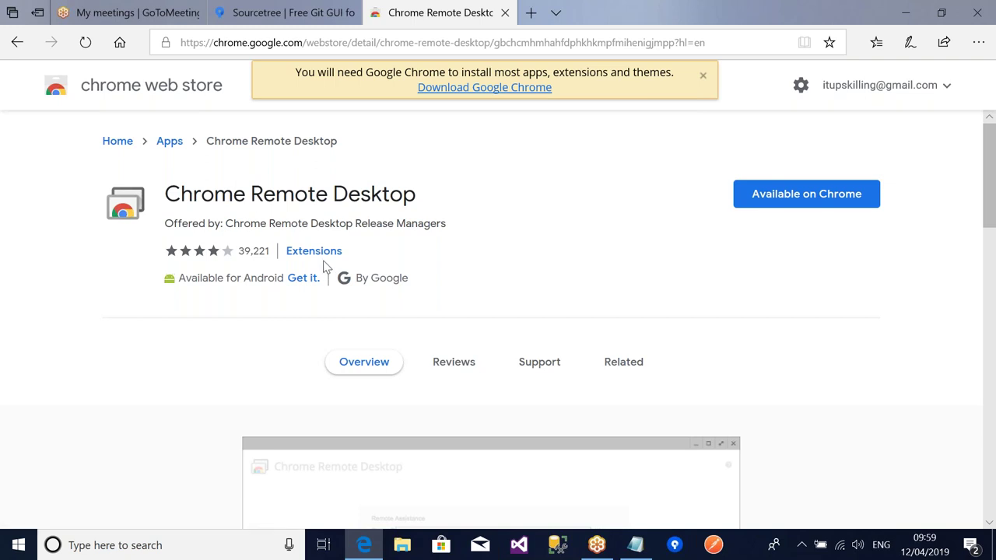
- Browse the Extensions category's Recently Updated and Editor's Picks listings
{"action": "left_click", "coordinate": [319, 258]}
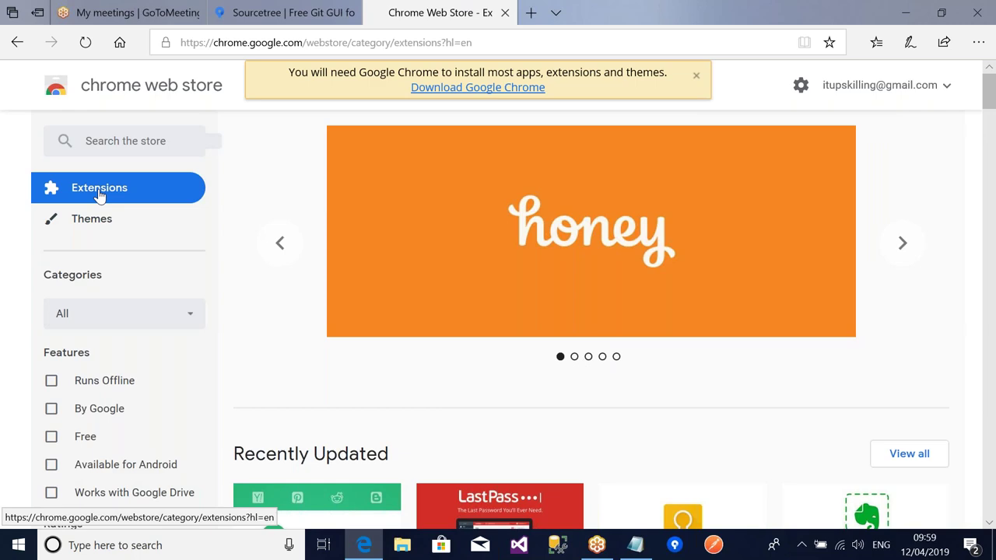
{"action": "scroll", "coordinate": [100, 196], "scroll_direction": "down", "scroll_amount": 12}
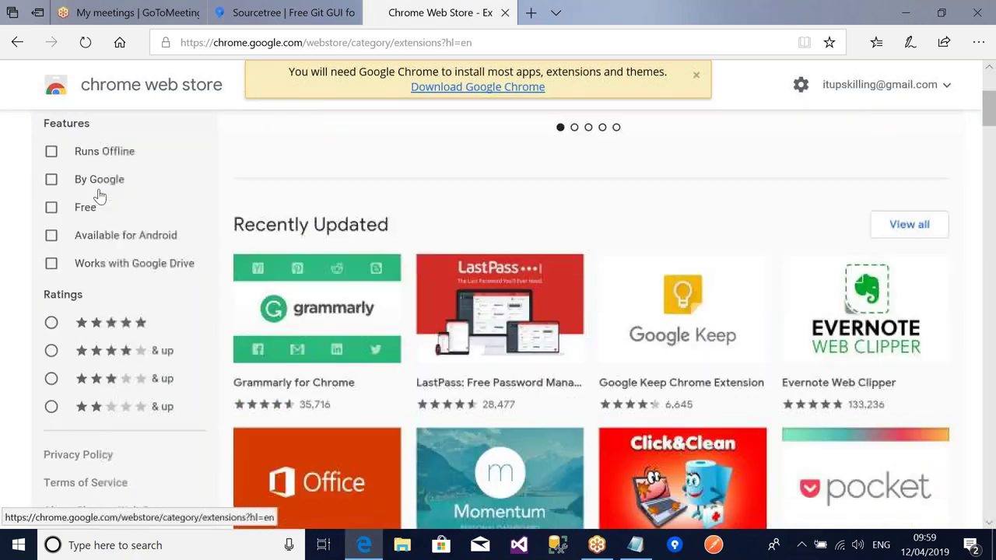
{"action": "scroll", "coordinate": [515, 471], "scroll_direction": "down", "scroll_amount": 8}
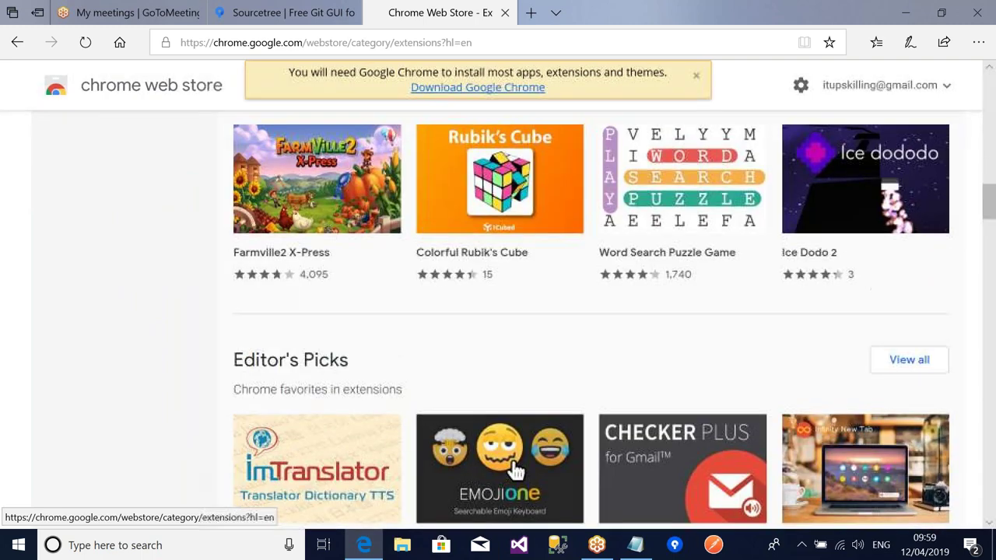
{"action": "scroll", "coordinate": [389, 482], "scroll_direction": "up", "scroll_amount": 10}
{"action": "scroll", "coordinate": [277, 500], "scroll_direction": "up", "scroll_amount": 4}
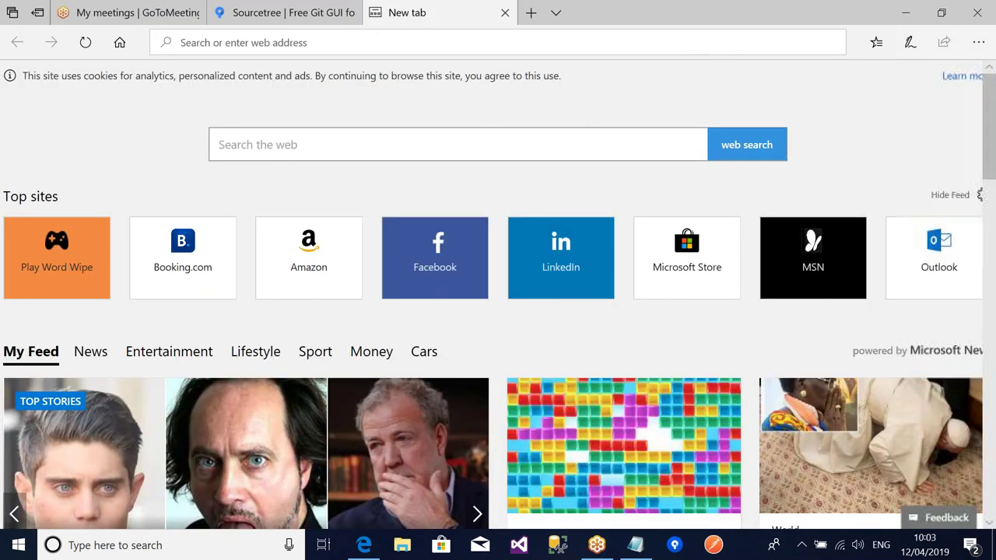
- Dismiss the Switch to Chrome popup and search Google for 'download chrome'
{"action": "left_click", "coordinate": [343, 52]}
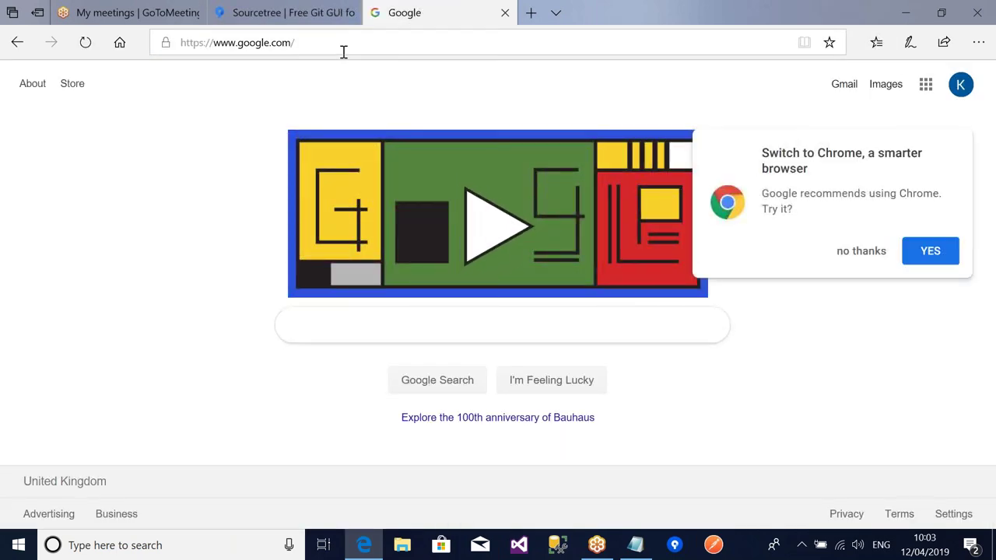
{"action": "left_click", "coordinate": [848, 253]}
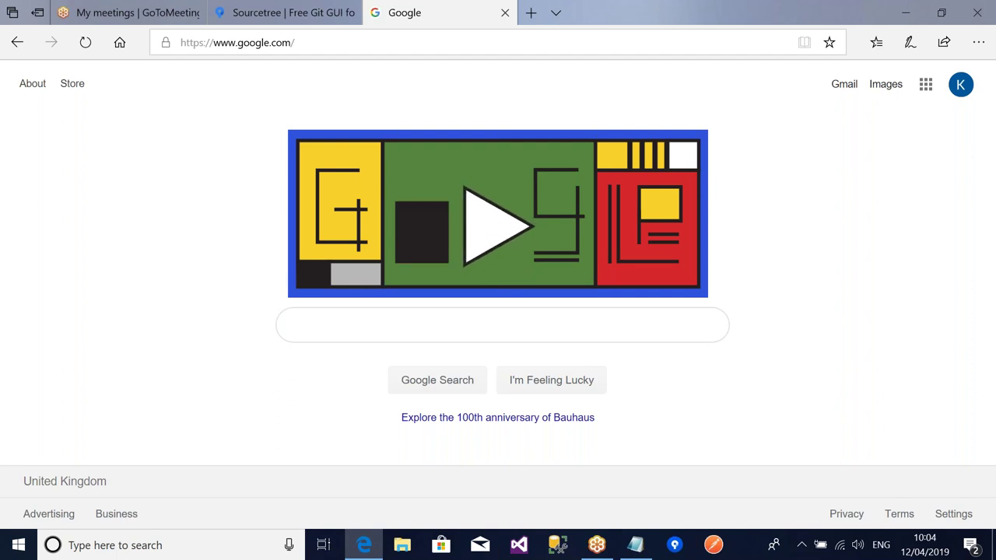
{"action": "left_click", "coordinate": [589, 326]}
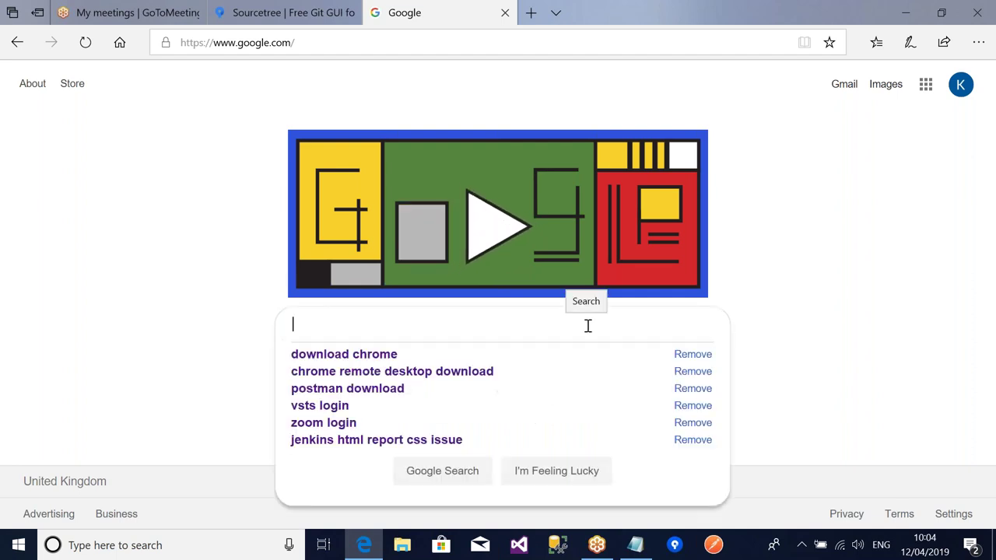
{"action": "key", "text": "Down"}
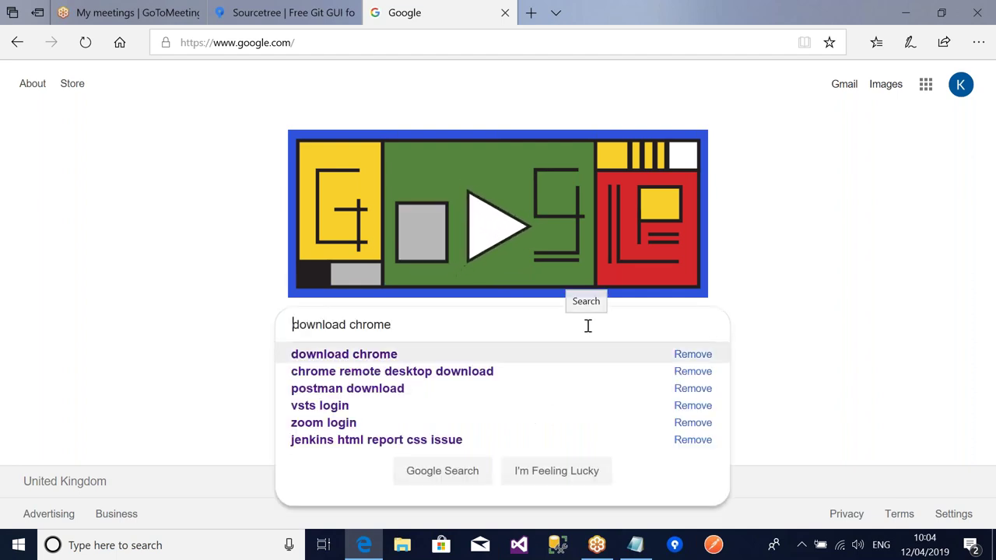
{"action": "key", "text": "Return"}
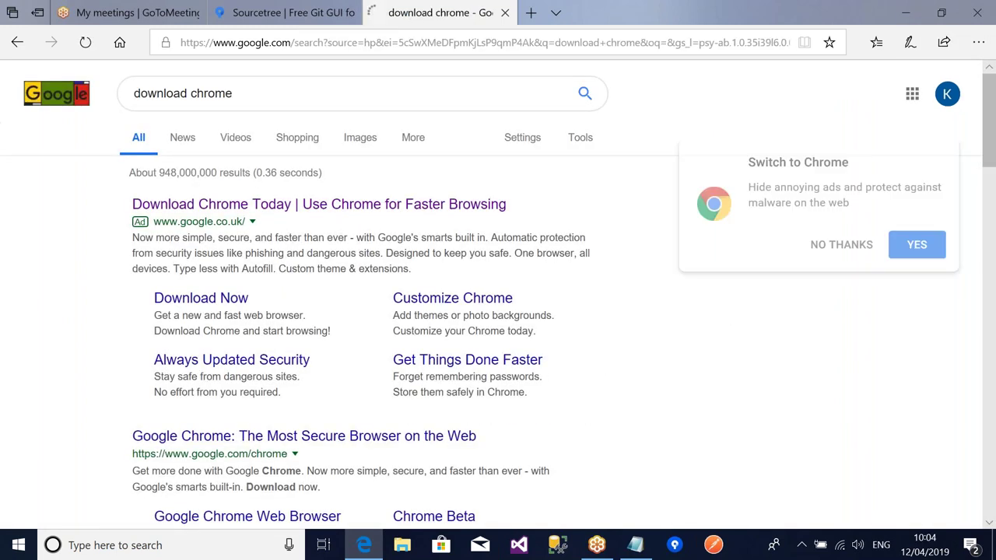
- Download Chrome with usage statistics off, accept the terms, and run ChromeSetup.exe
{"action": "left_click", "coordinate": [412, 205]}
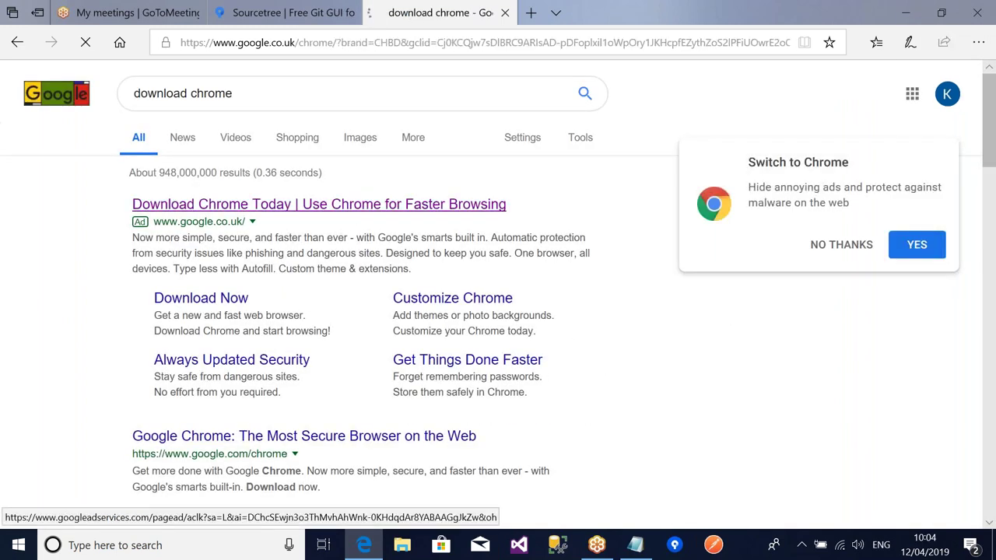
{"action": "scroll", "coordinate": [498, 311], "scroll_direction": "down", "scroll_amount": 2}
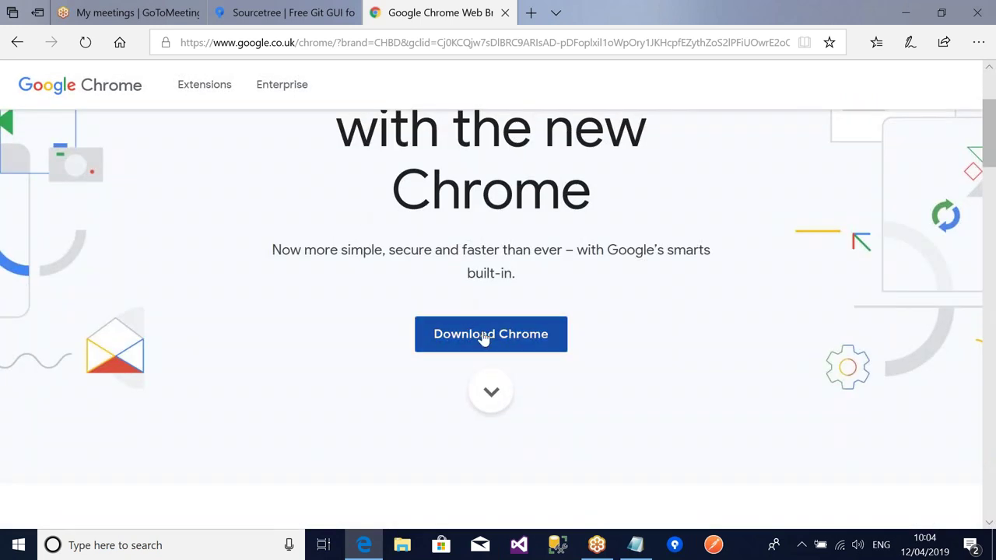
{"action": "left_click", "coordinate": [485, 336]}
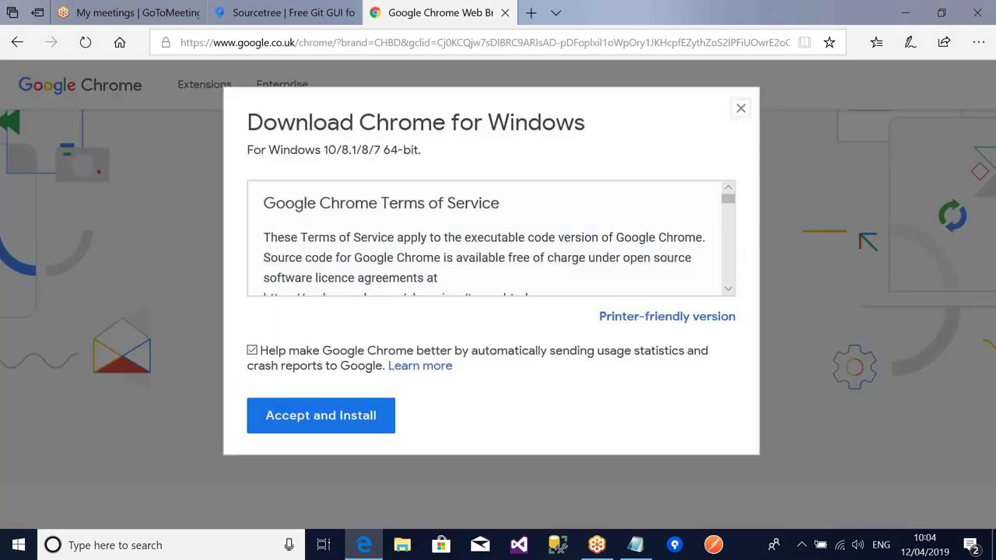
{"action": "left_click", "coordinate": [285, 354]}
{"action": "left_click", "coordinate": [340, 428]}
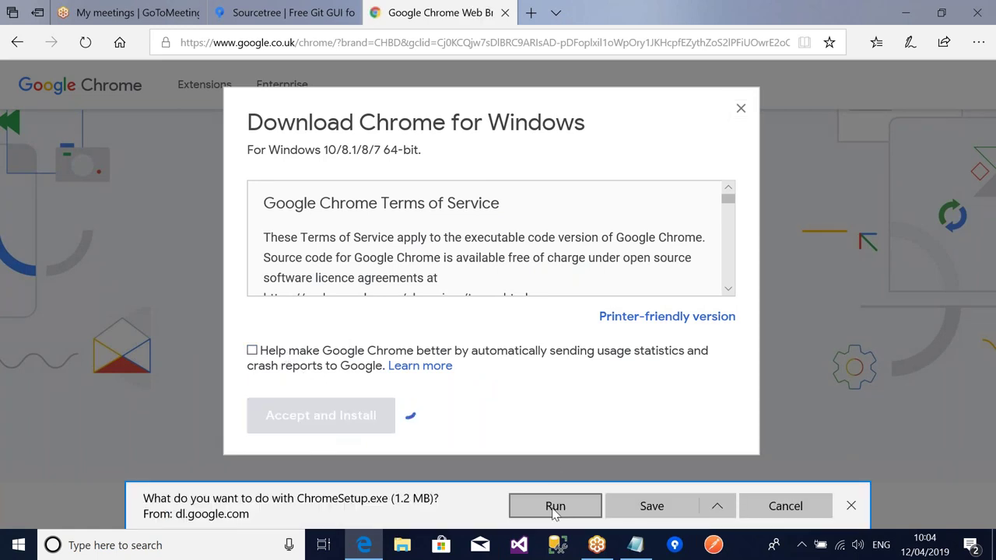
{"action": "left_click", "coordinate": [555, 506]}
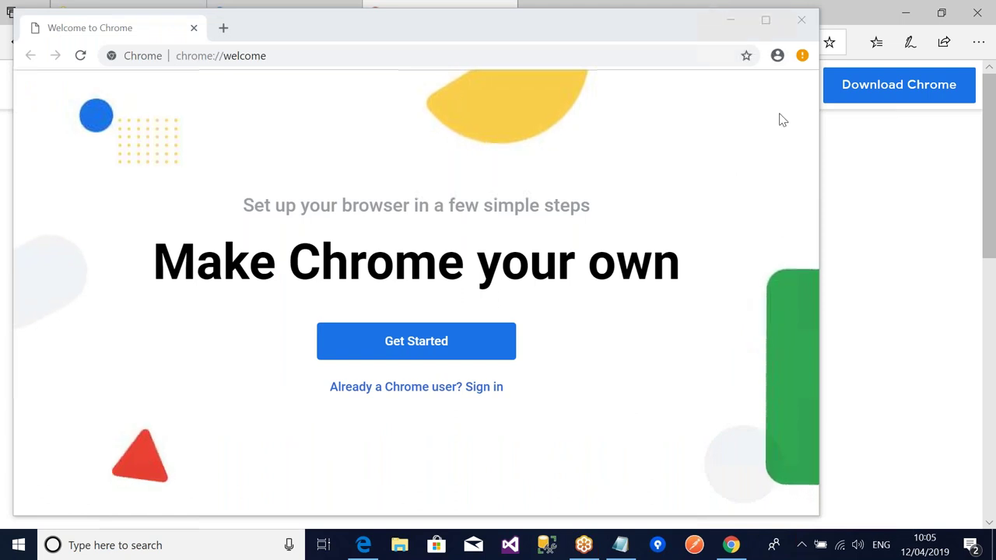
- Close Chrome's welcome window, pin Google Chrome via a 'chrome' search, and minimize Edge
{"action": "left_click", "coordinate": [806, 23]}
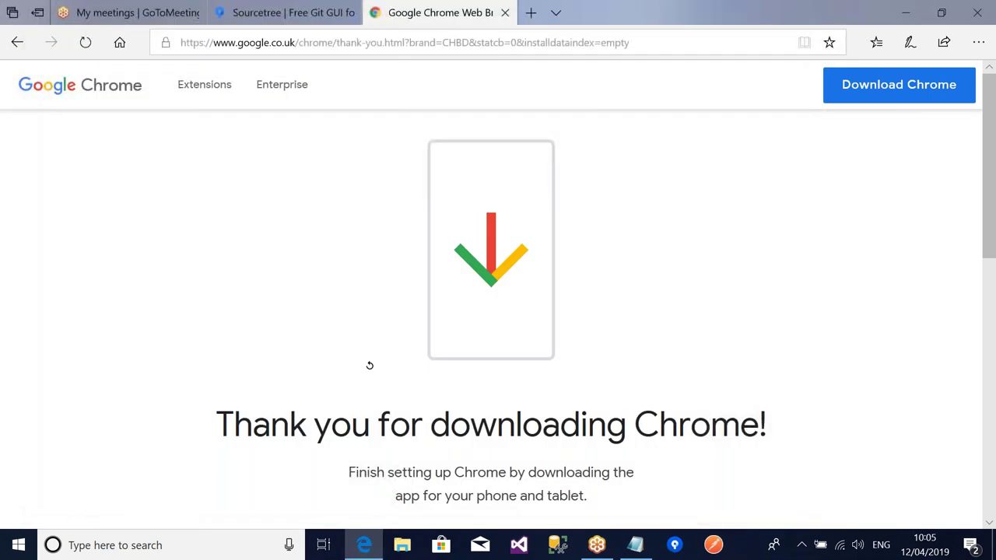
{"action": "left_click", "coordinate": [192, 546]}
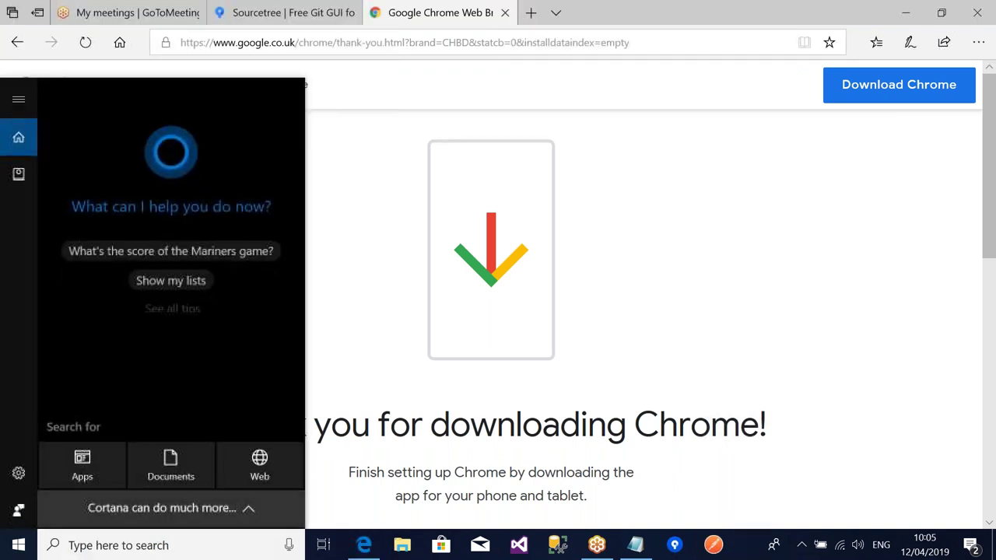
{"action": "type", "text": "chrome"}
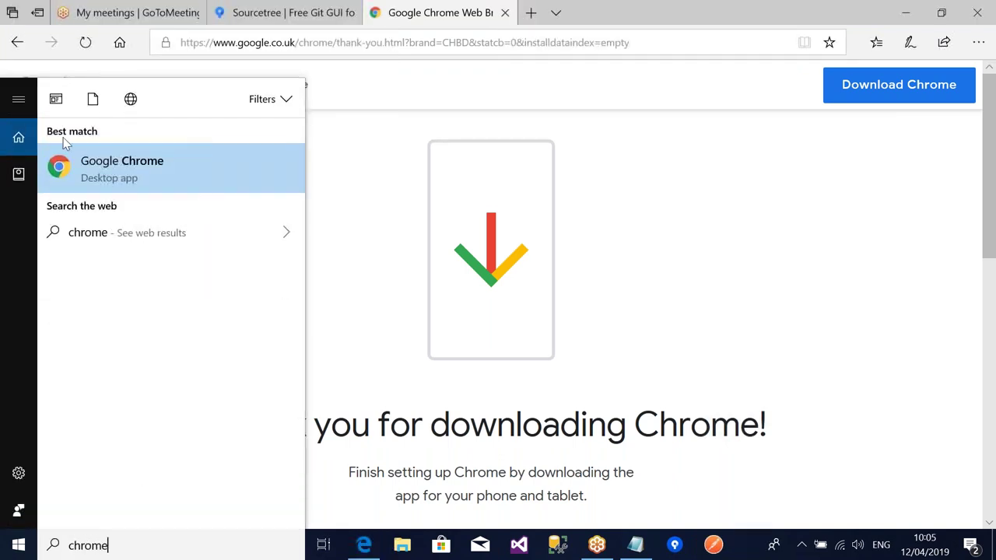
{"action": "right_click", "coordinate": [119, 164]}
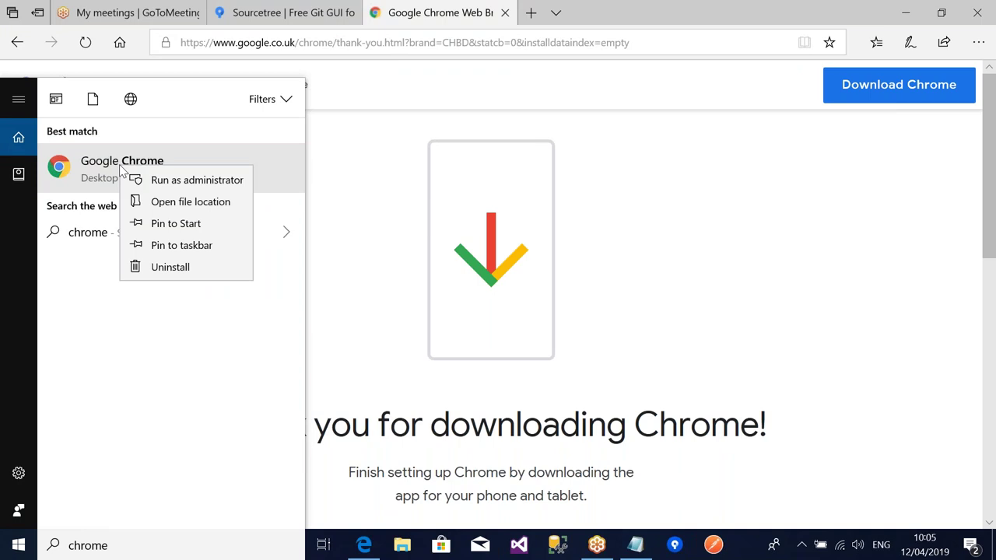
{"action": "left_click", "coordinate": [173, 245]}
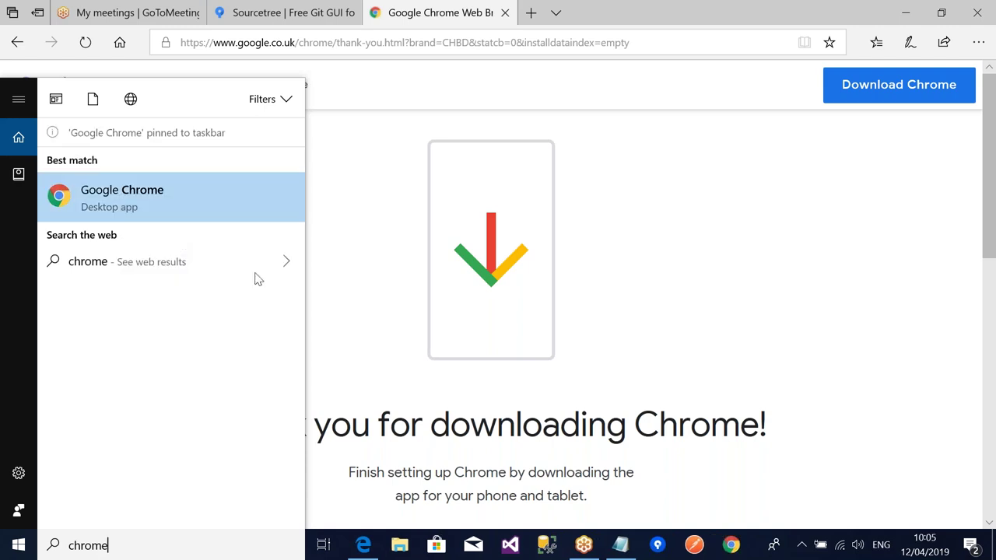
{"action": "left_click", "coordinate": [669, 319]}
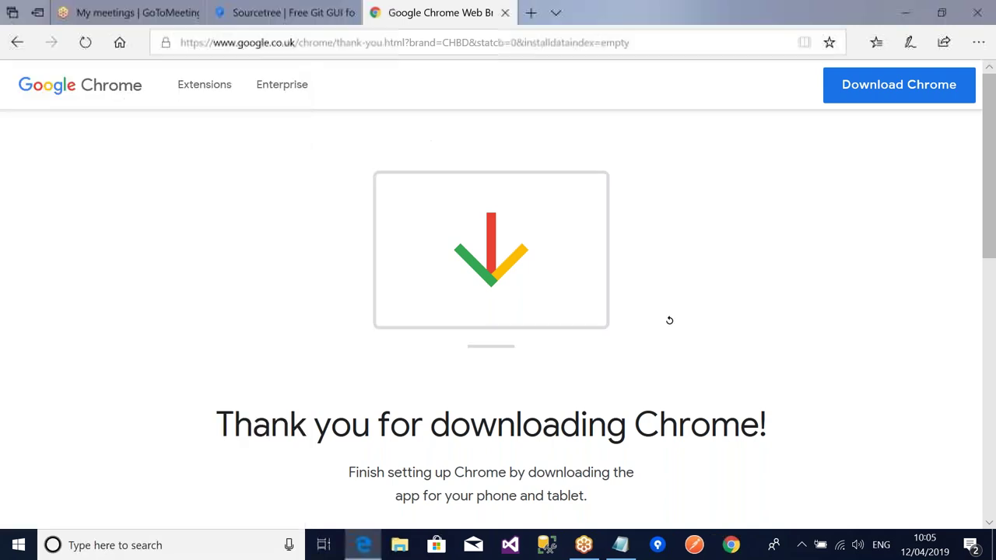
{"action": "left_click", "coordinate": [904, 15]}
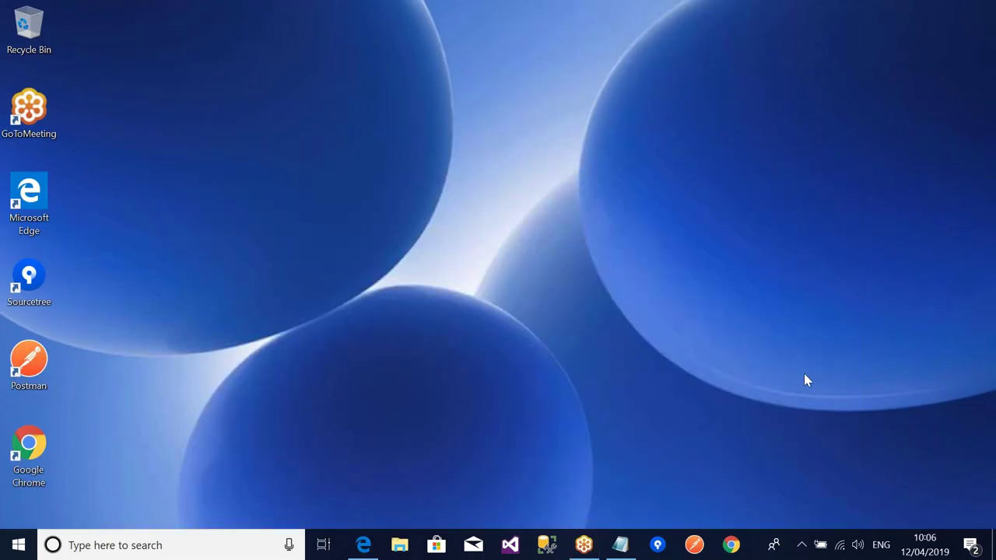
- Launch Chrome maximized and search 'chrome remote desktop download' to reach its Web Store page
{"action": "left_click", "coordinate": [731, 545]}
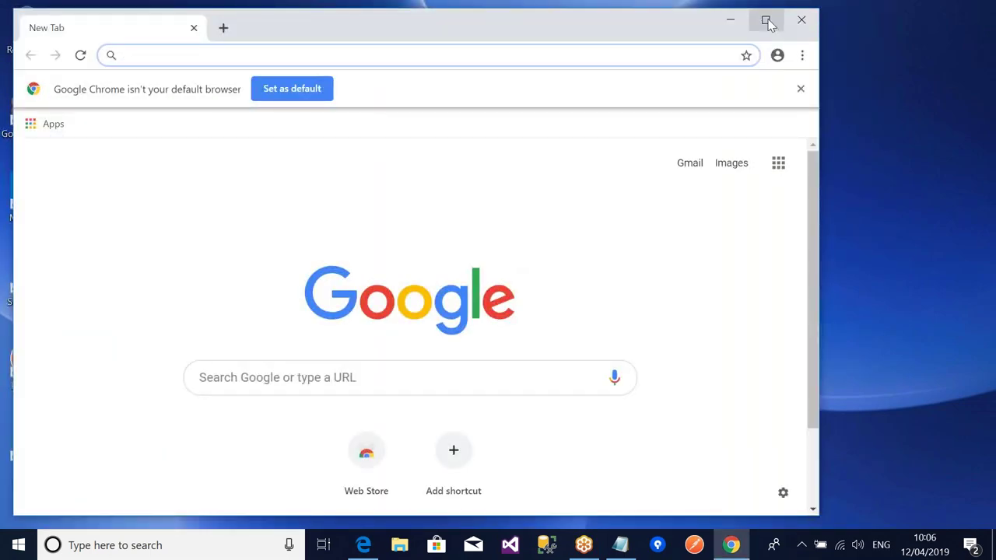
{"action": "left_click", "coordinate": [766, 22]}
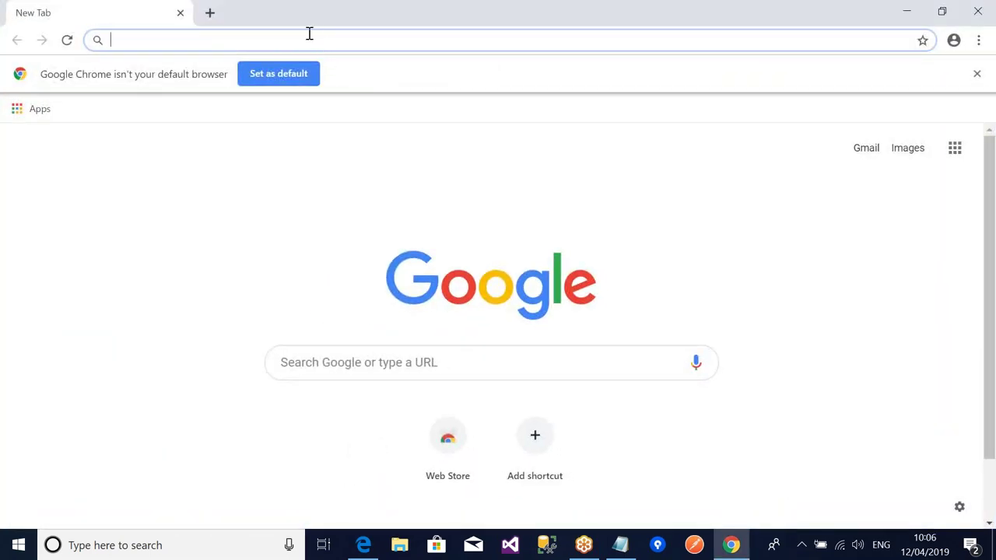
{"action": "left_click", "coordinate": [370, 363]}
{"action": "type", "text": "chrom"}
{"action": "type", "text": "w"}
{"action": "key", "text": "BackSpace"}
{"action": "key", "text": "BackSpace"}
{"action": "type", "text": "e rem"}
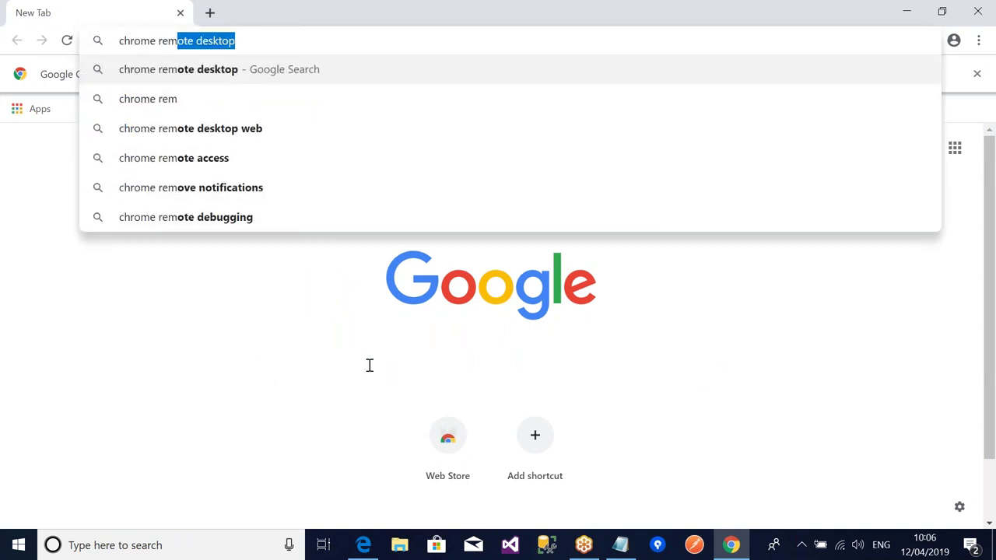
{"action": "key", "text": "Right"}
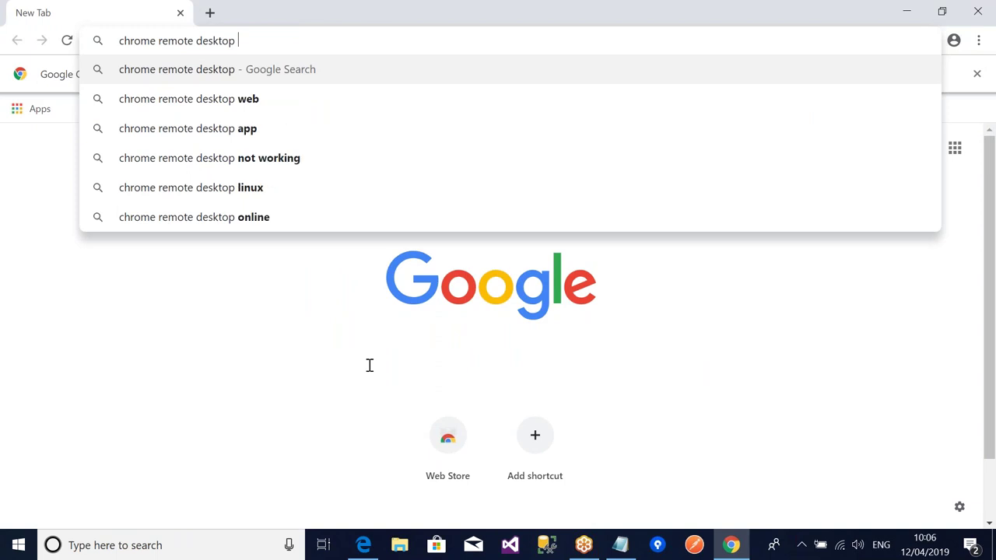
{"action": "type", "text": "down"}
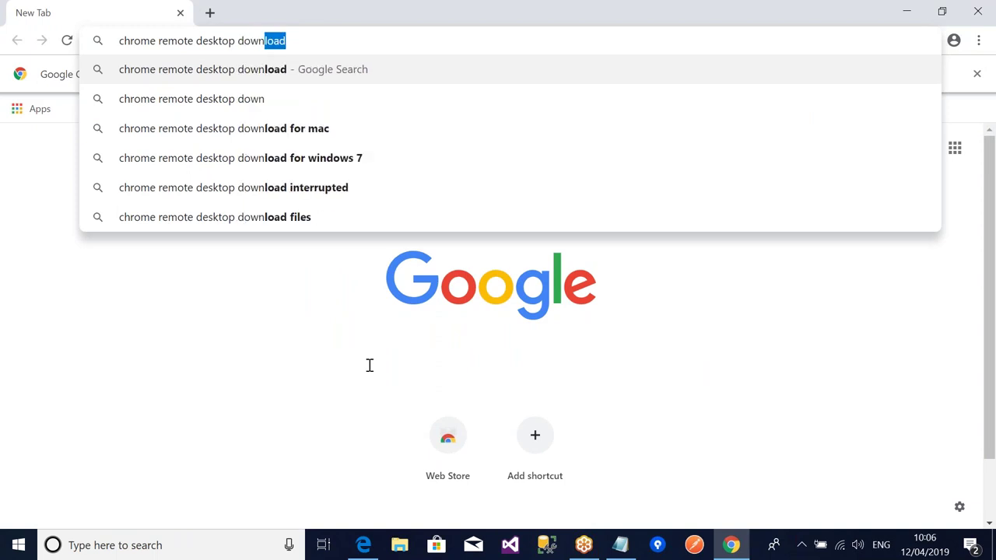
{"action": "key", "text": "Return"}
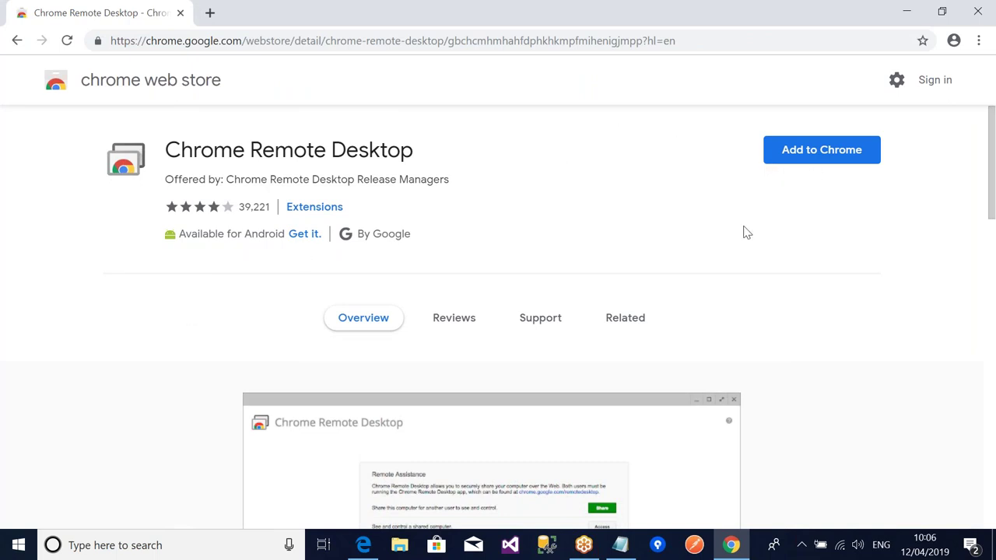
{"action": "scroll", "coordinate": [721, 246], "scroll_direction": "down", "scroll_amount": 3}
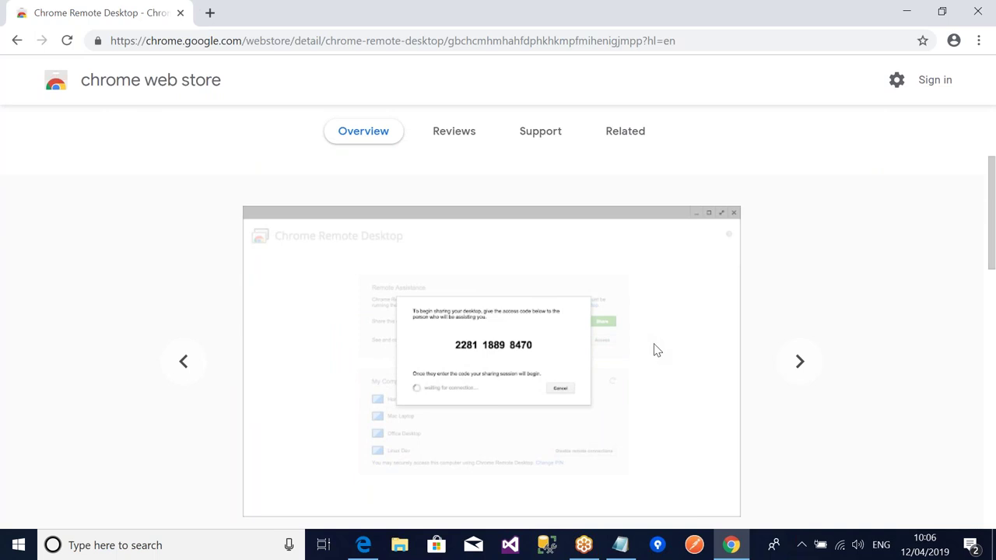
{"action": "scroll", "coordinate": [656, 350], "scroll_direction": "up", "scroll_amount": 2}
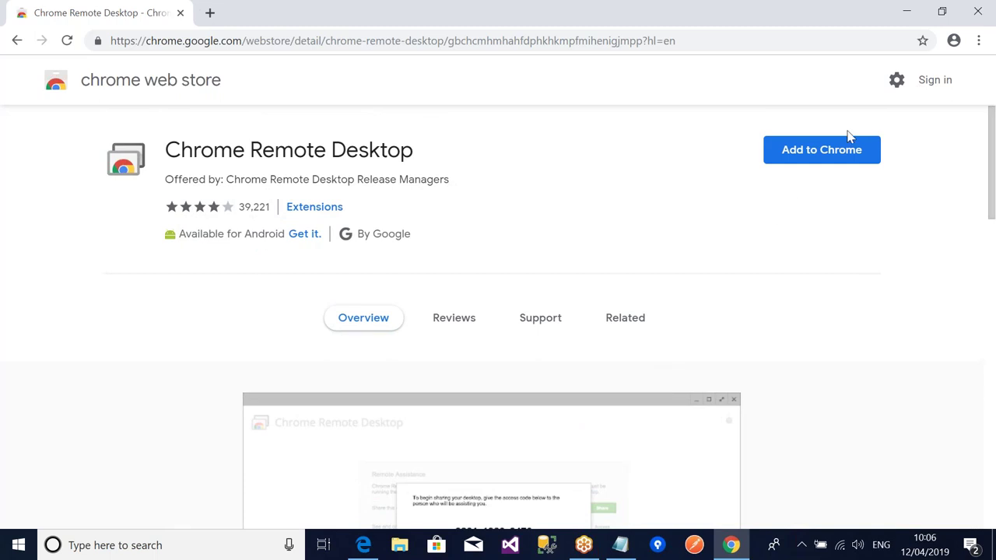
- Add the Chrome Remote Desktop app, launch it, and sign in with the Google account, declining sync
{"action": "left_click", "coordinate": [850, 142]}
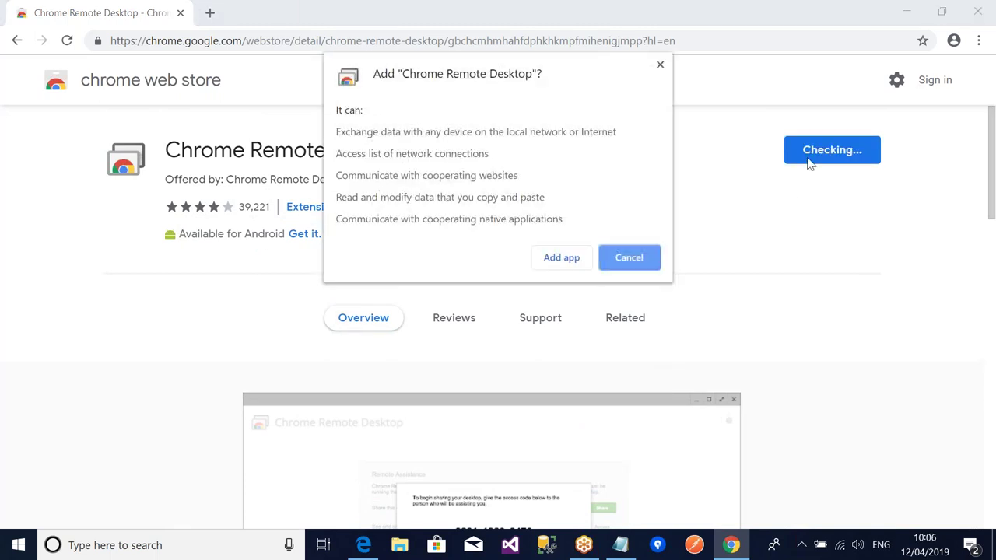
{"action": "left_click", "coordinate": [562, 259]}
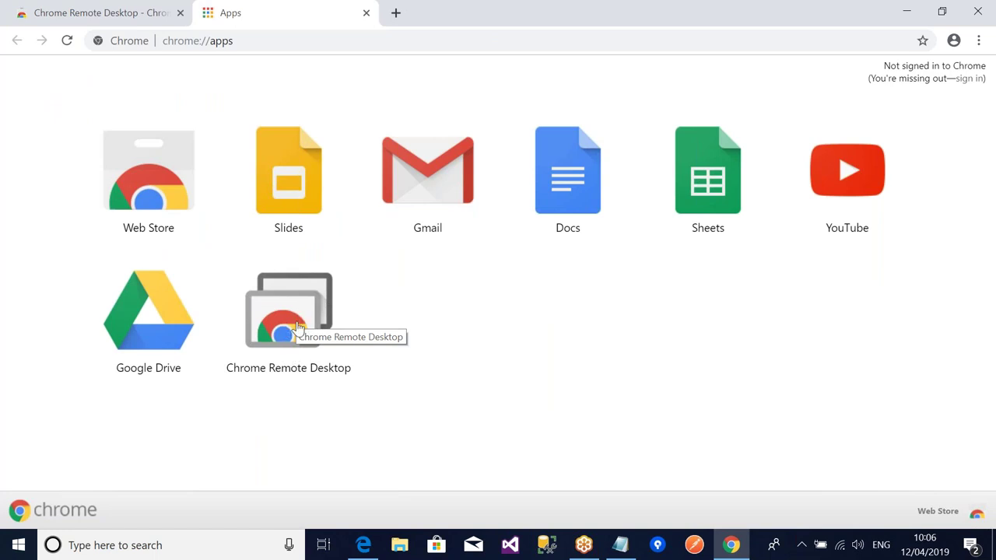
{"action": "left_click", "coordinate": [298, 329]}
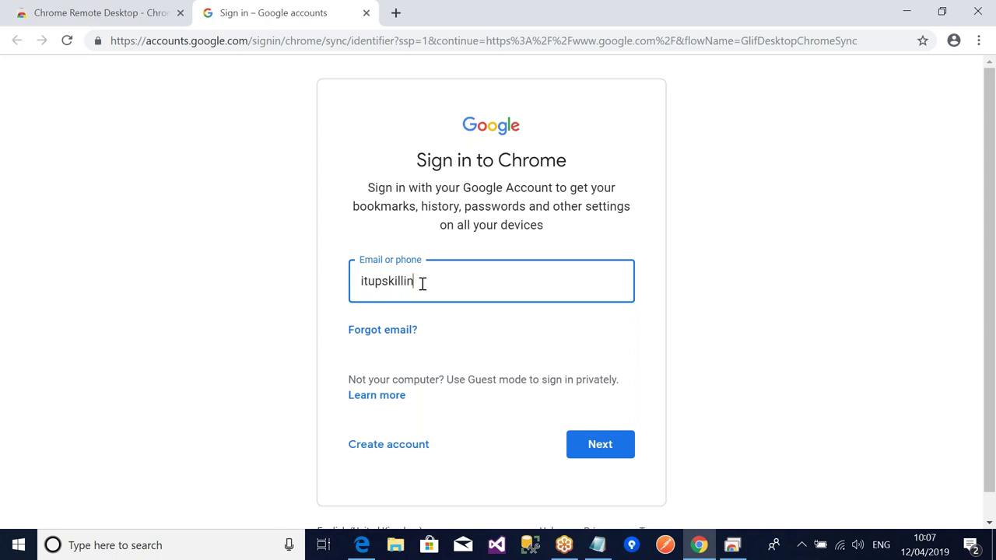
{"action": "key", "text": "Return"}
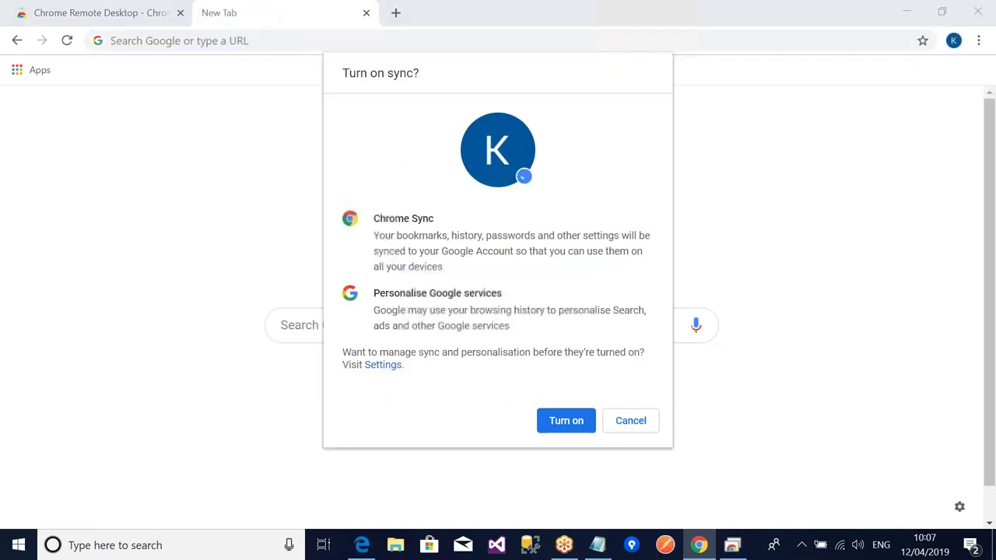
{"action": "left_click", "coordinate": [629, 421]}
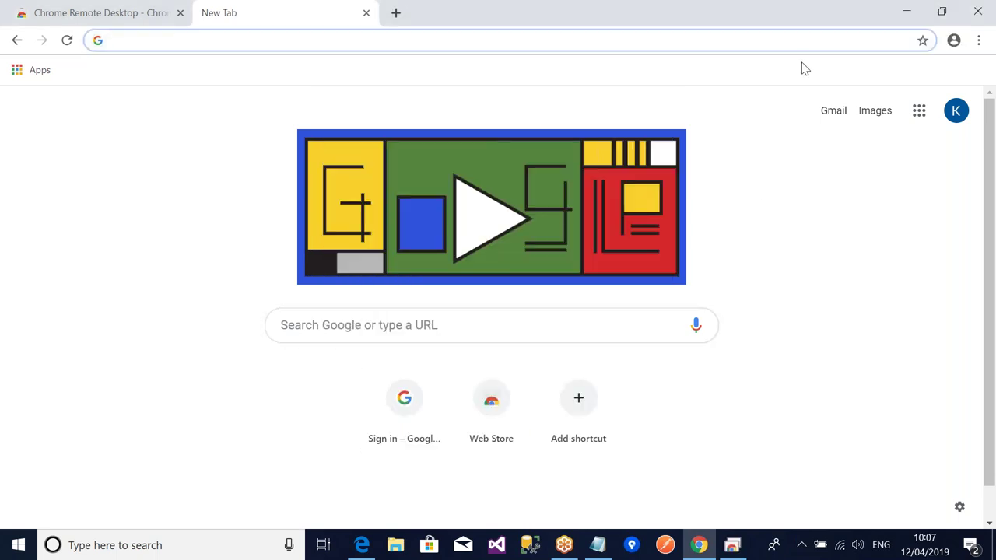
- Authorise Chrome Remote Desktop and enter the Google account e-mail to sign in to Chrome
{"action": "left_click", "coordinate": [903, 14]}
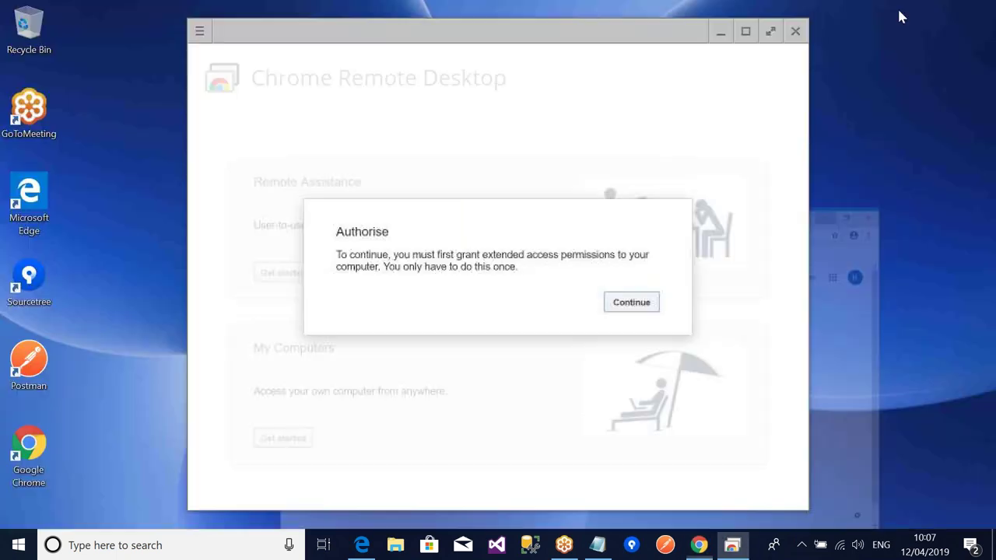
{"action": "left_click", "coordinate": [631, 302]}
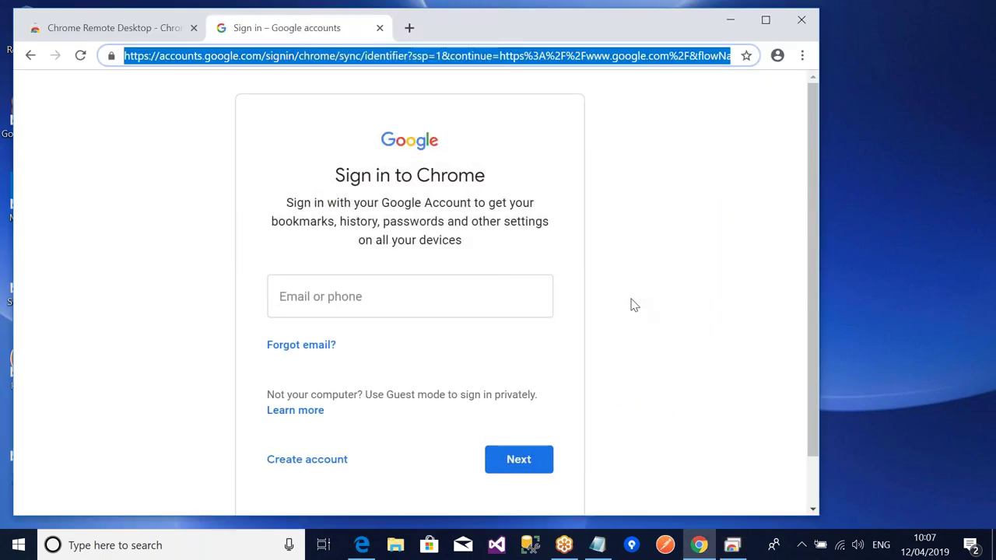
{"action": "left_click", "coordinate": [448, 302]}
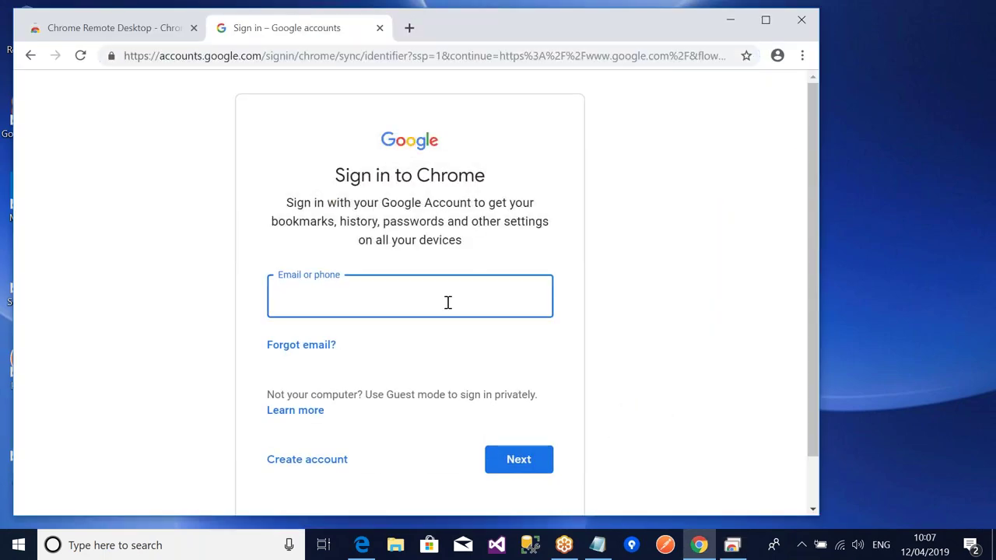
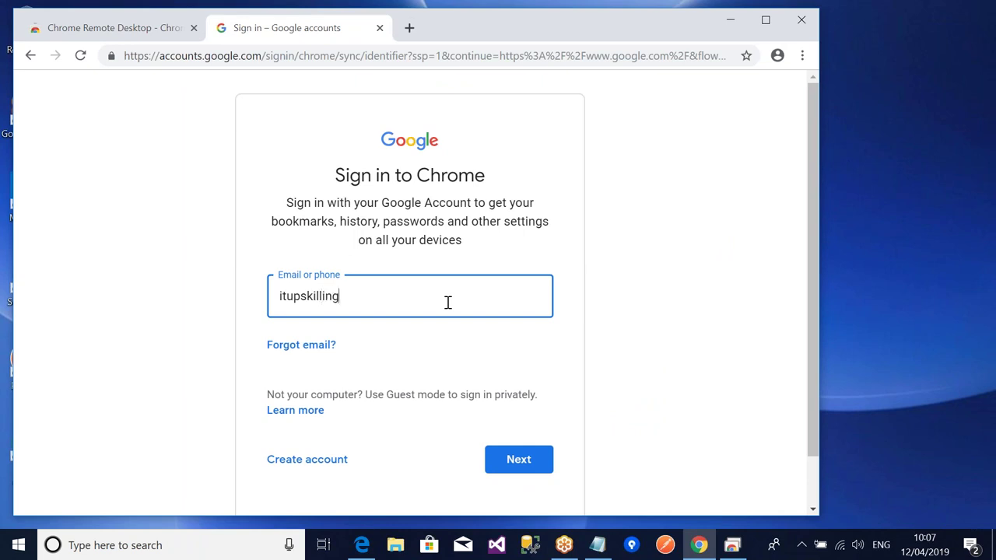
- Submit the e-mail, turn on Chrome sync, and return to the Remote Desktop app
{"action": "key", "text": "Return"}
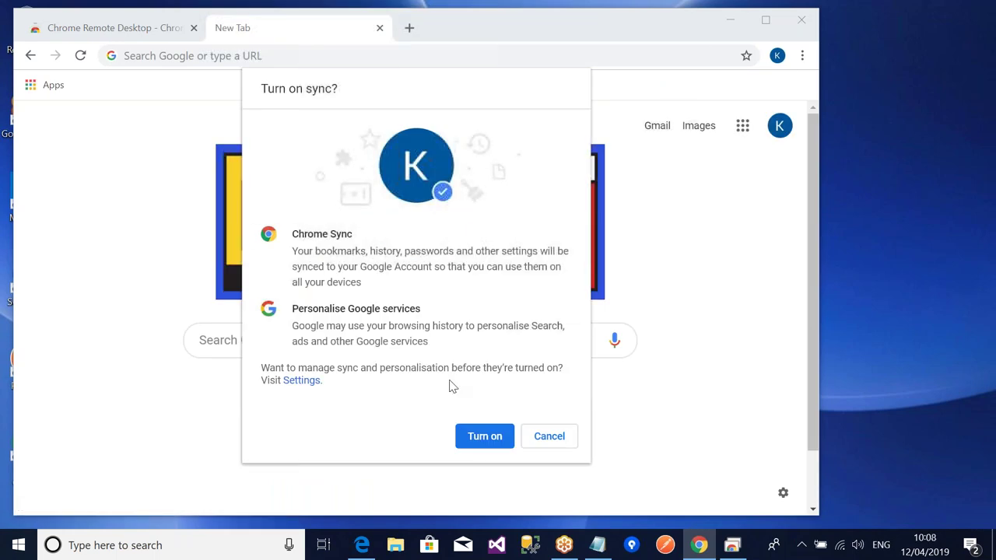
{"action": "left_click", "coordinate": [483, 437]}
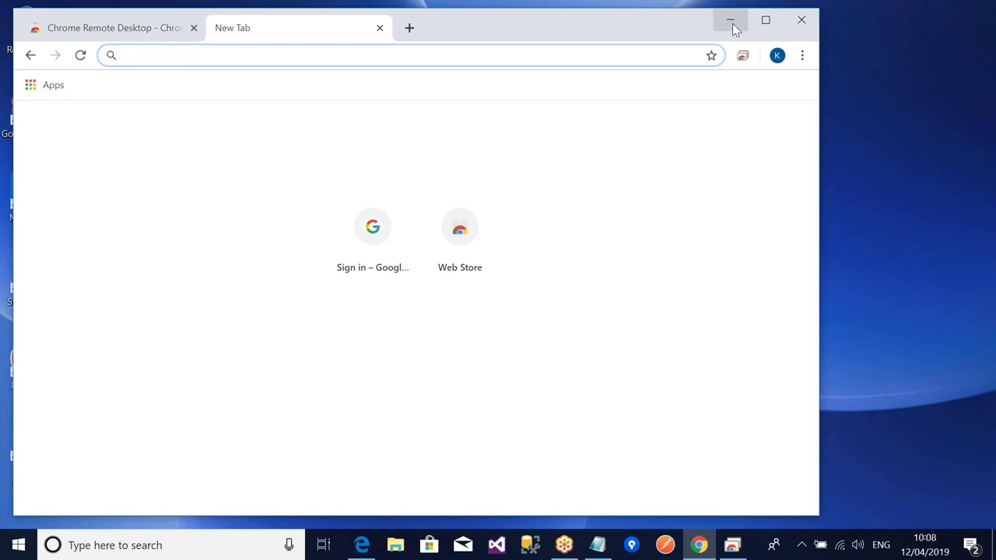
{"action": "left_click", "coordinate": [733, 23]}
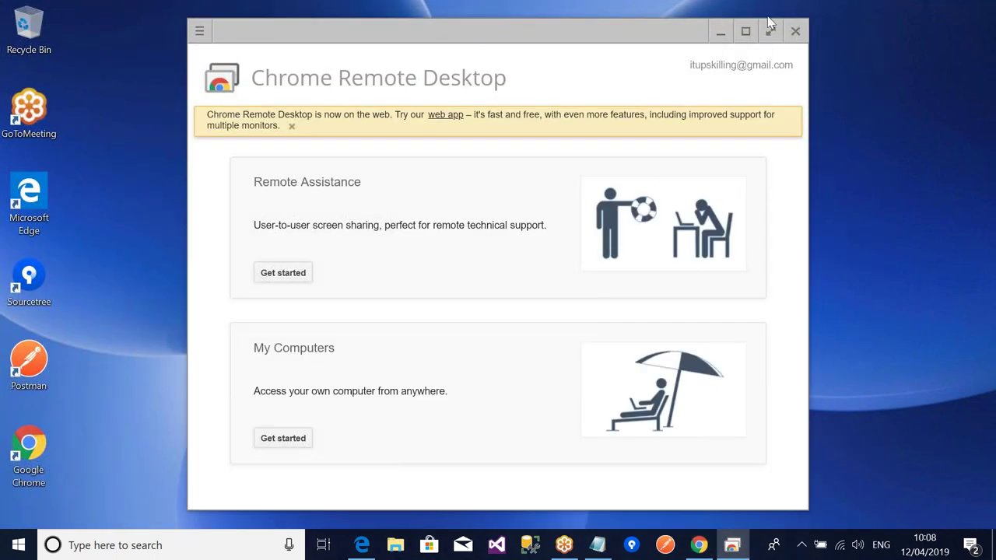
- Maximise Chrome Remote Desktop and choose Share under Remote Assistance's Get started
{"action": "left_click", "coordinate": [746, 31]}
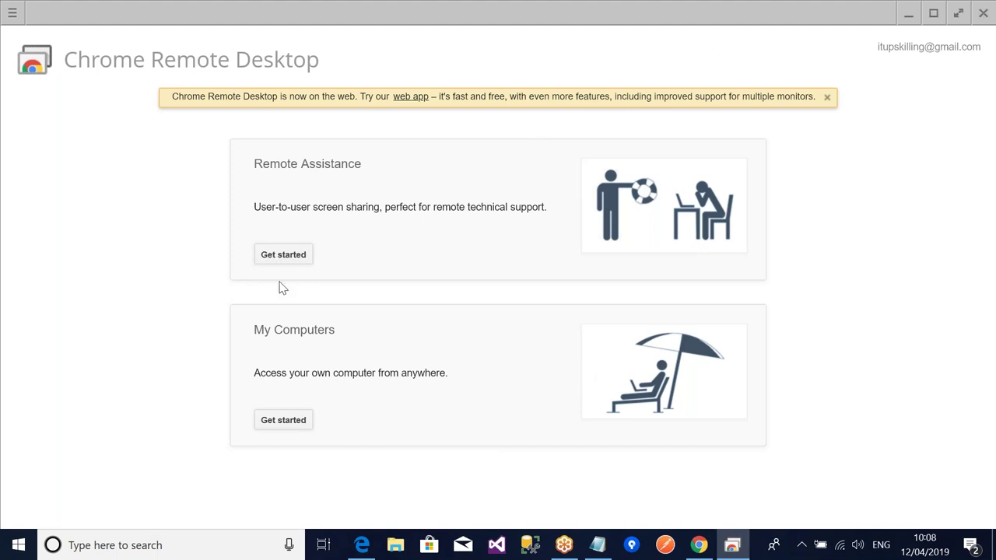
{"action": "left_click", "coordinate": [297, 256]}
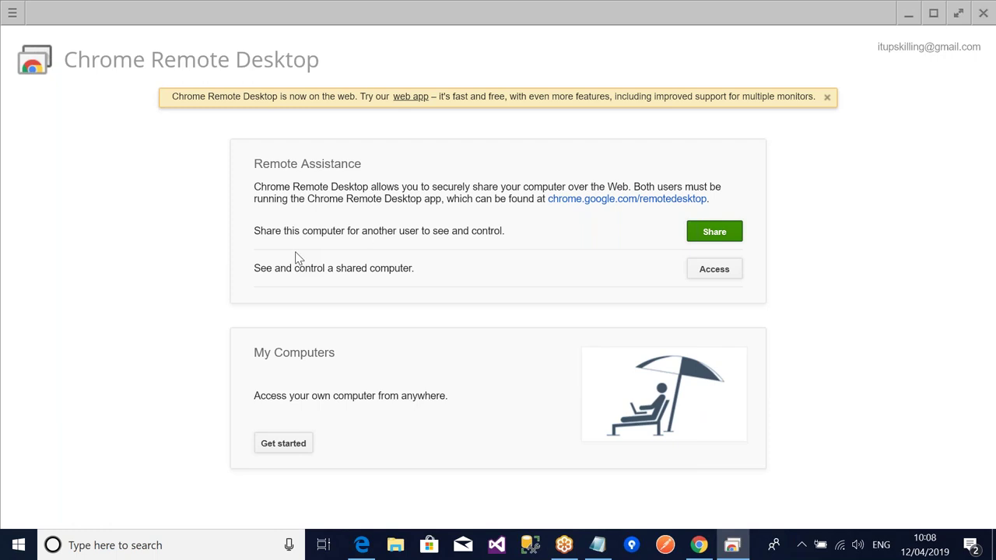
{"action": "left_click", "coordinate": [734, 235]}
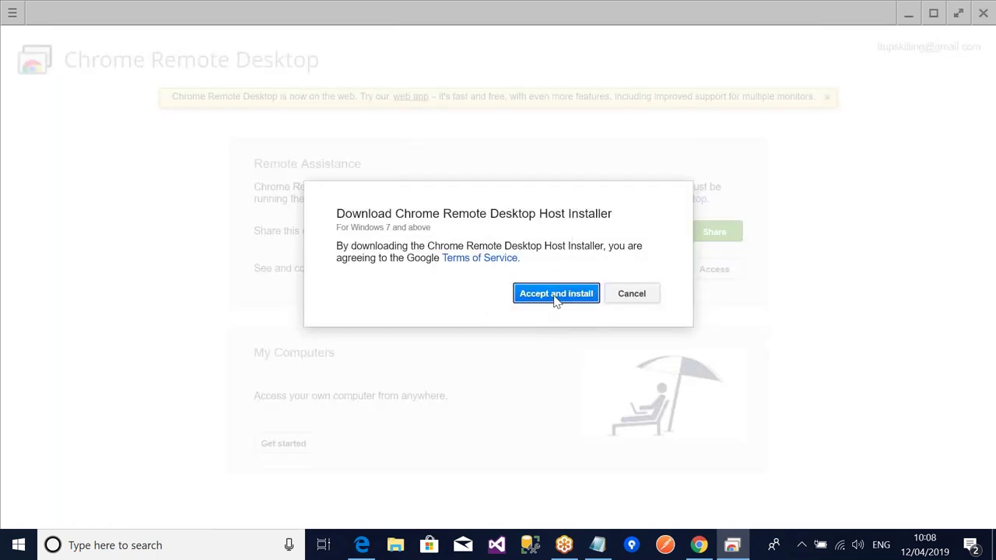
- Accept and install the host, opening the download with Google Chrome
{"action": "left_click", "coordinate": [556, 294]}
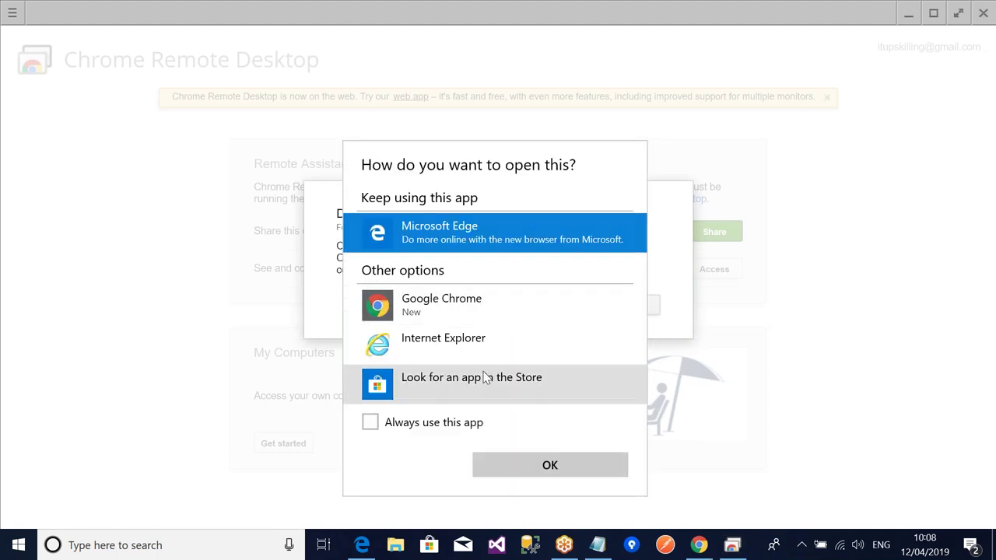
{"action": "left_click", "coordinate": [415, 307]}
{"action": "left_click", "coordinate": [517, 465]}
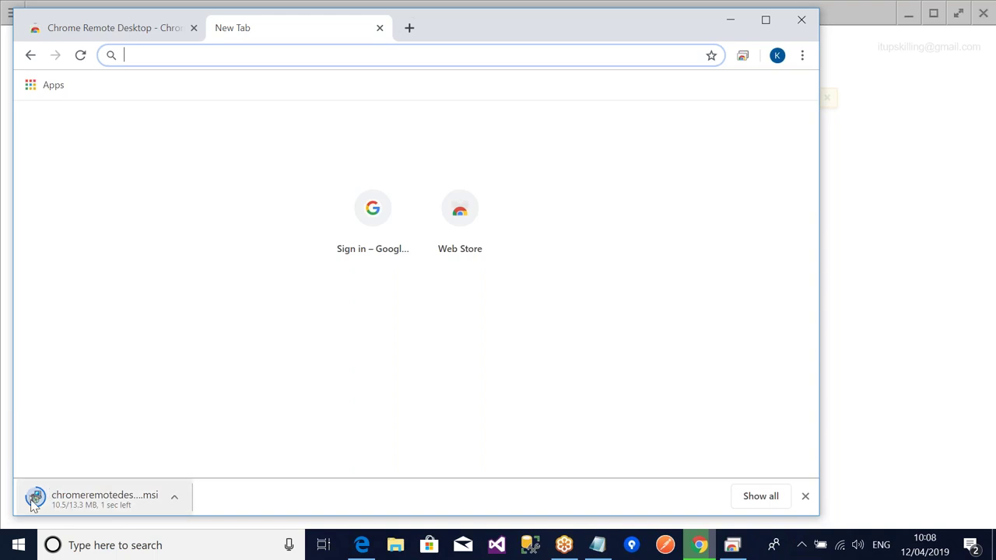
- Show the downloaded host installer in Downloads and run chromeremotedesktophost
{"action": "left_click", "coordinate": [177, 498]}
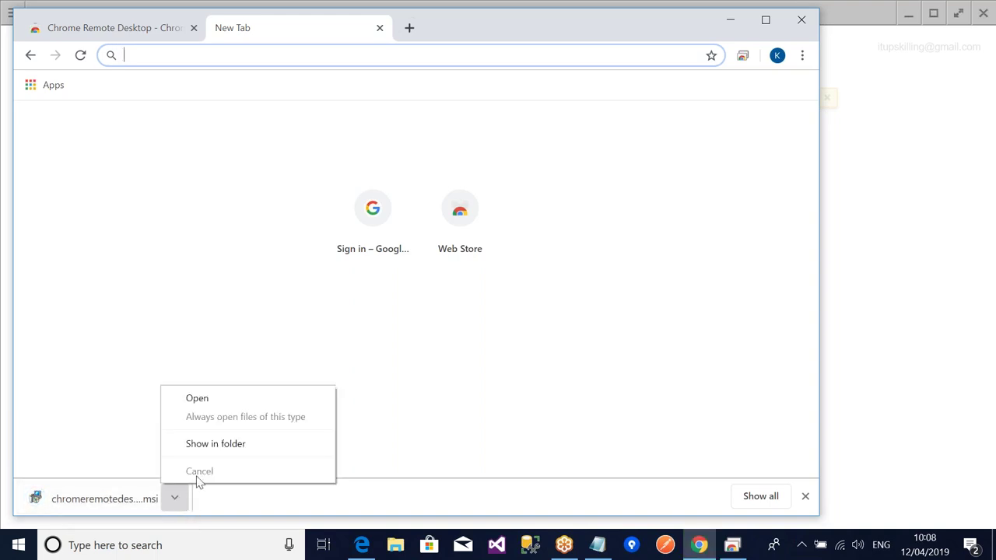
{"action": "left_click", "coordinate": [229, 444]}
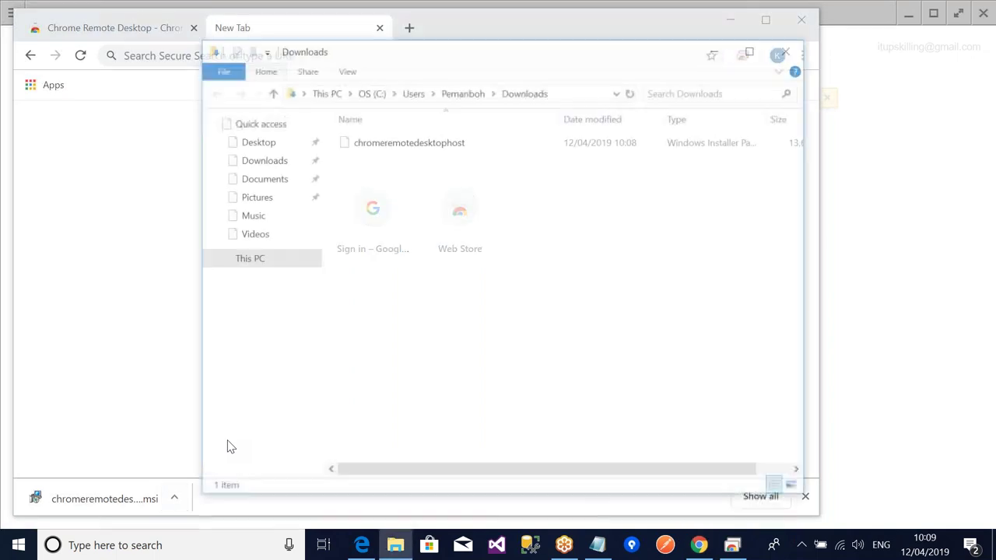
{"action": "double_click", "coordinate": [430, 148]}
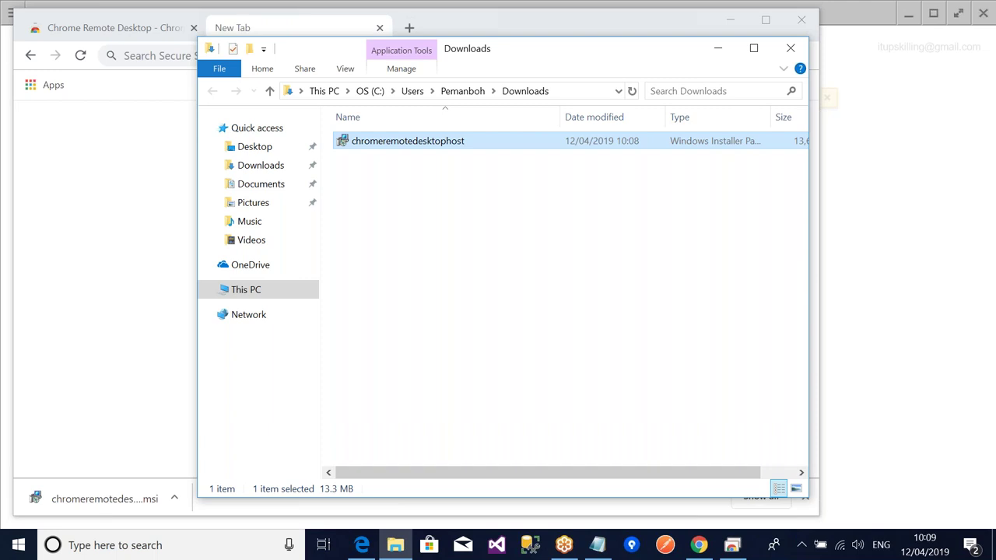
- Close Downloads, select the generated access code, then cancel sharing and dismiss the session-ended notice
{"action": "left_click", "coordinate": [788, 49]}
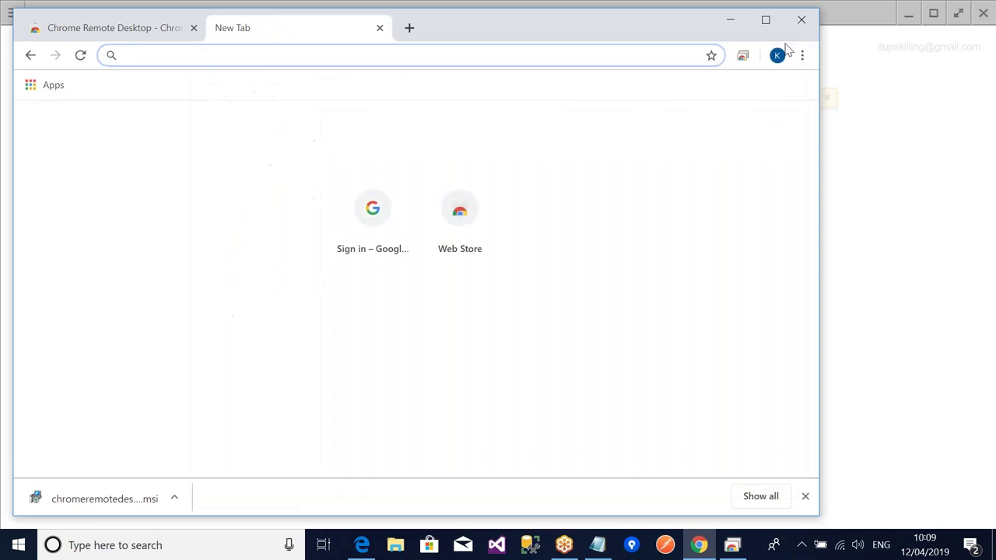
{"action": "left_click", "coordinate": [731, 24]}
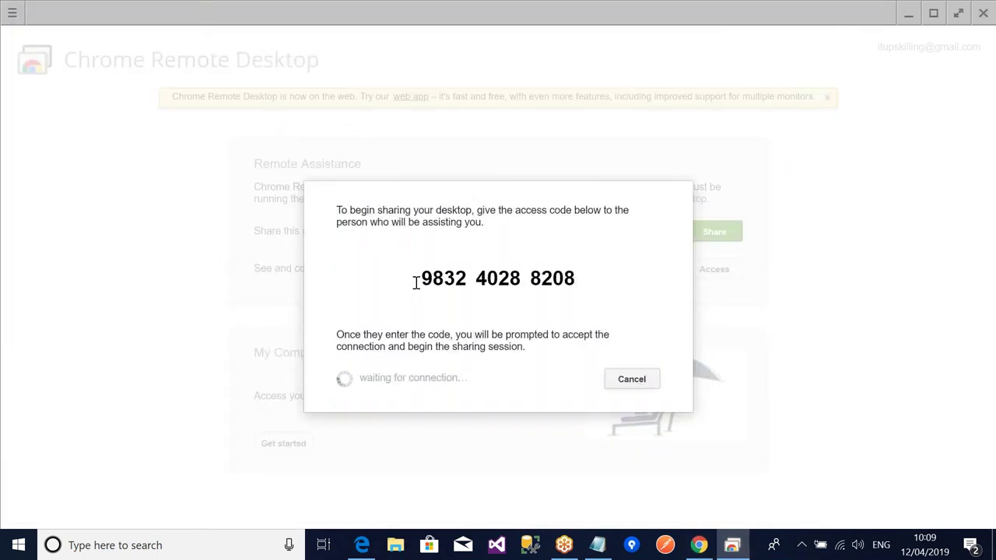
{"action": "left_click_drag", "start_coordinate": [417, 283], "coordinate": [594, 288]}
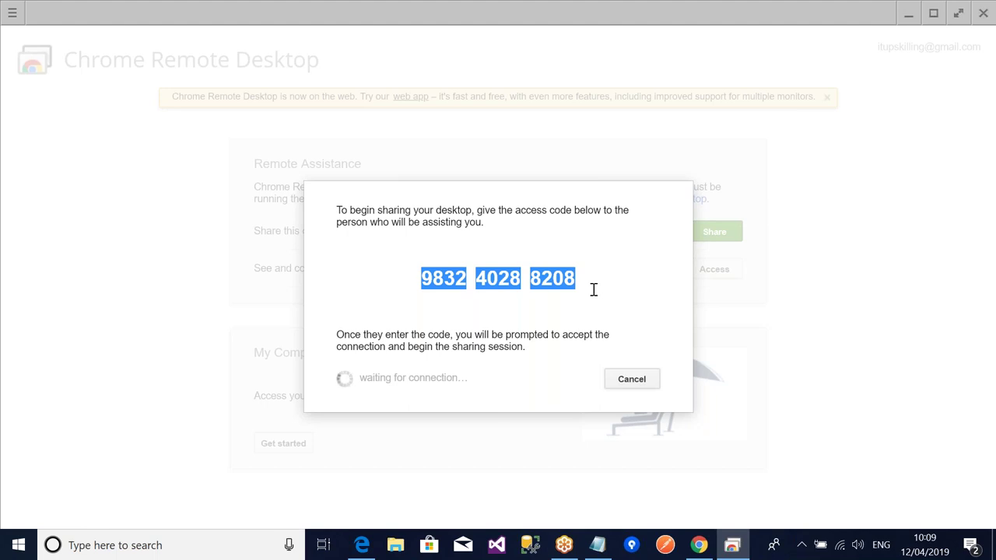
{"action": "left_click", "coordinate": [622, 382]}
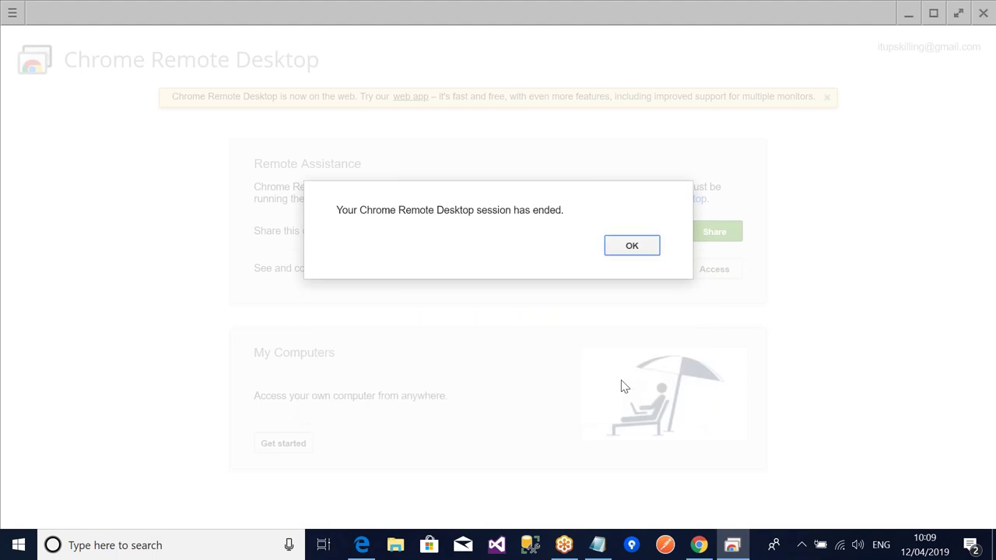
{"action": "left_click", "coordinate": [632, 247]}
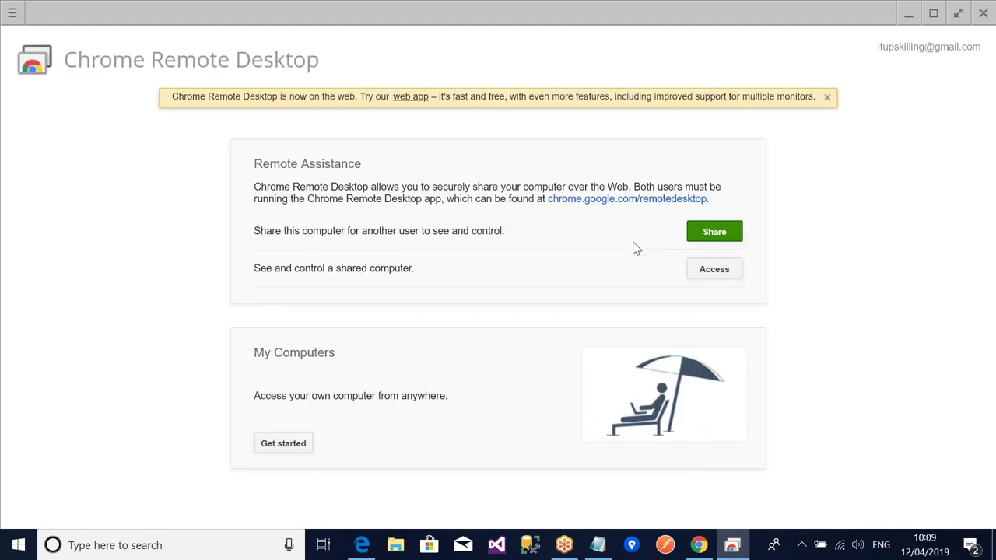